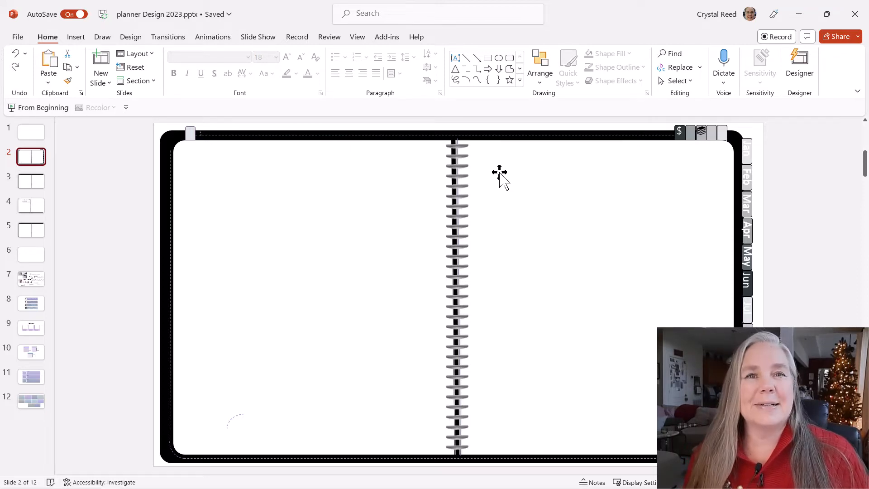
Look over the planner page layouts on slides 3 and 5, ending on the blank slide 6
left_click(35, 184)
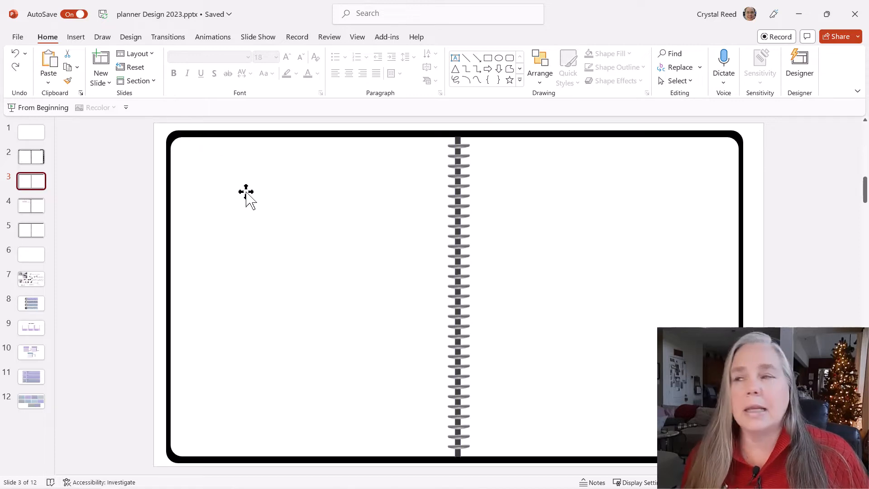
left_click(31, 231)
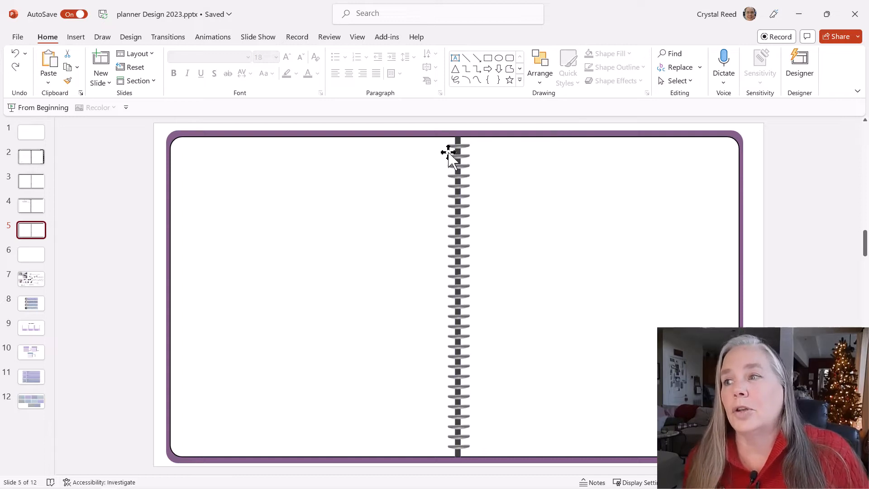
left_click(31, 254)
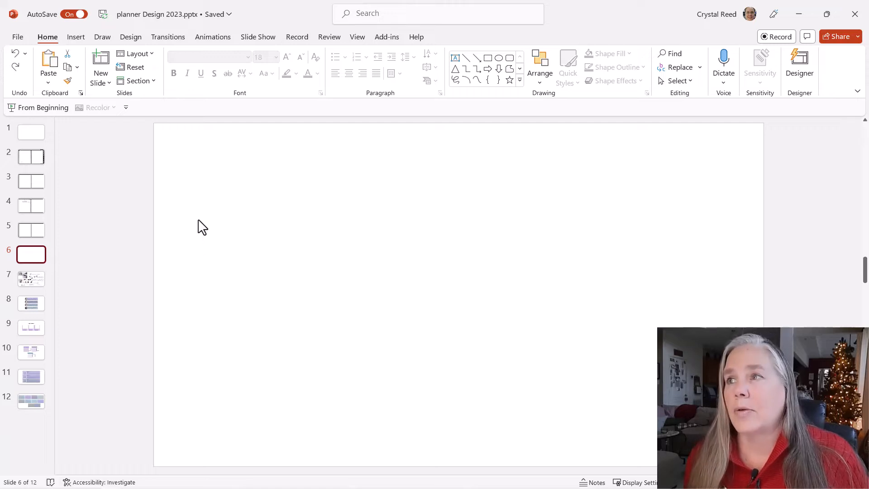
Insert the outline sun, partly sunny, cloud, rain cloud and snowflake icons from a "weather" icon search onto slide 6
left_click(76, 37)
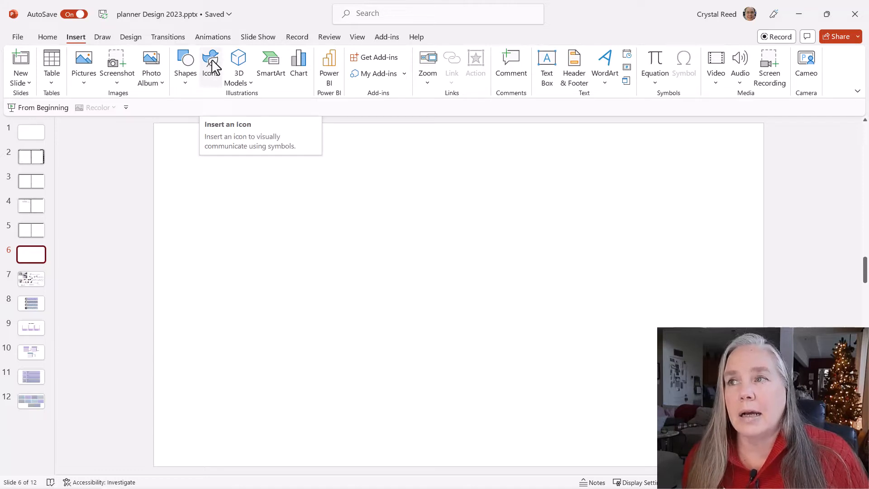
left_click(212, 78)
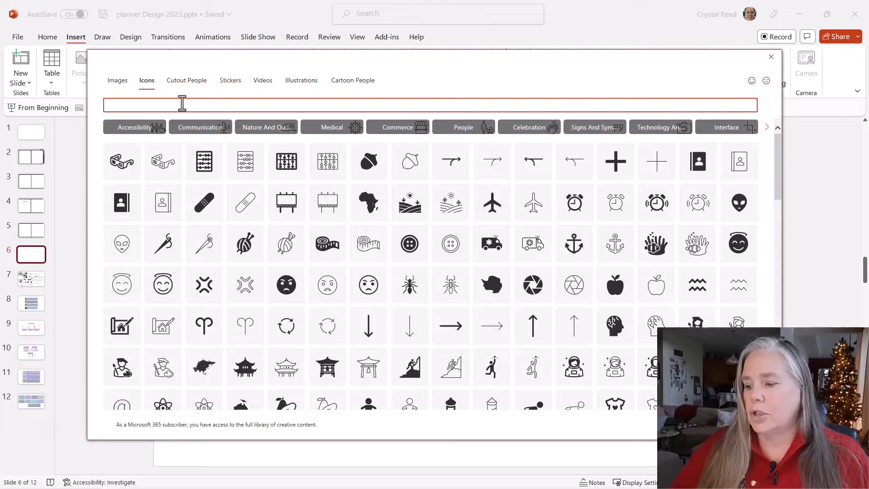
type("weather")
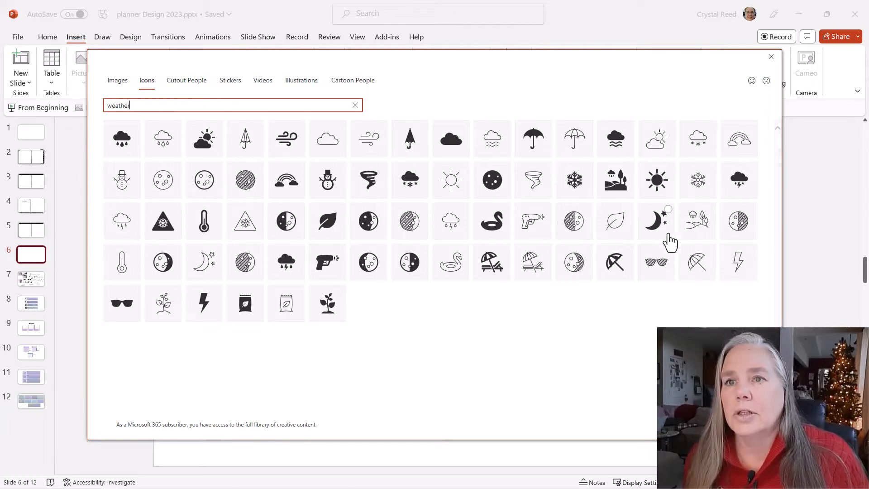
left_click(466, 179)
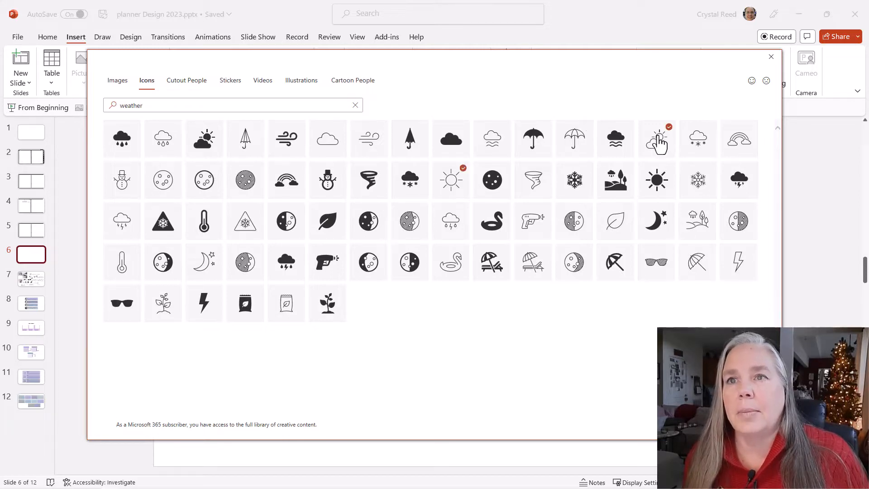
left_click(323, 144)
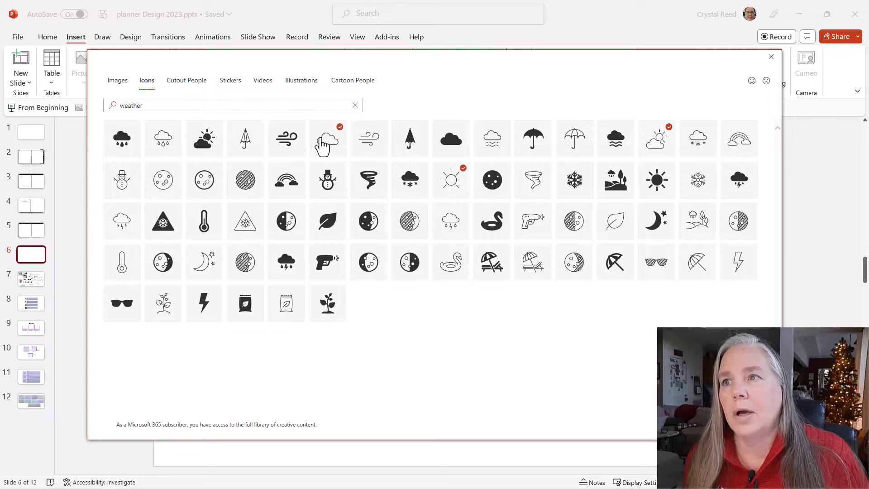
left_click(164, 146)
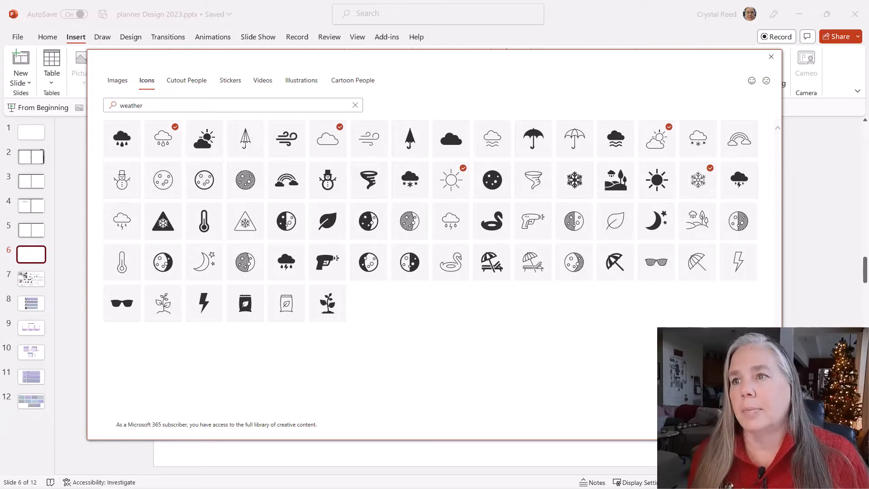
left_click(742, 425)
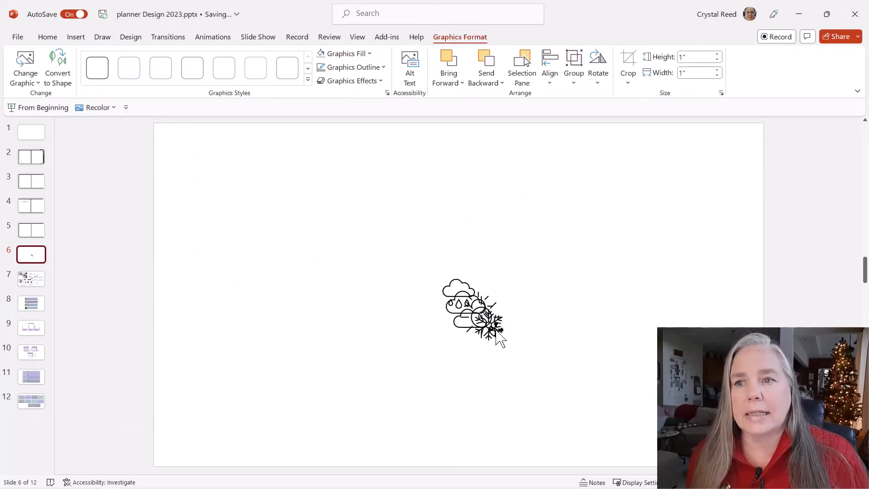
Enlarge all five weather icons together to about 1.18" by 1.18"
key("ctrl+a")
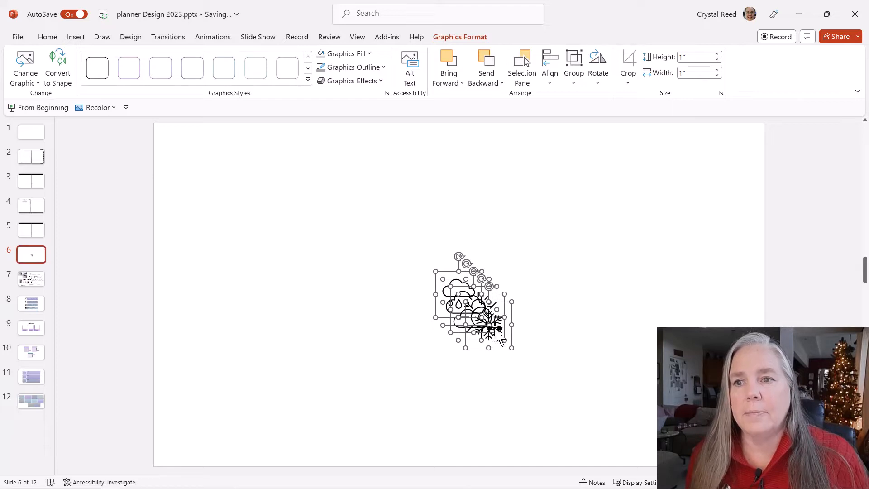
left_click_drag(507, 345, 542, 368)
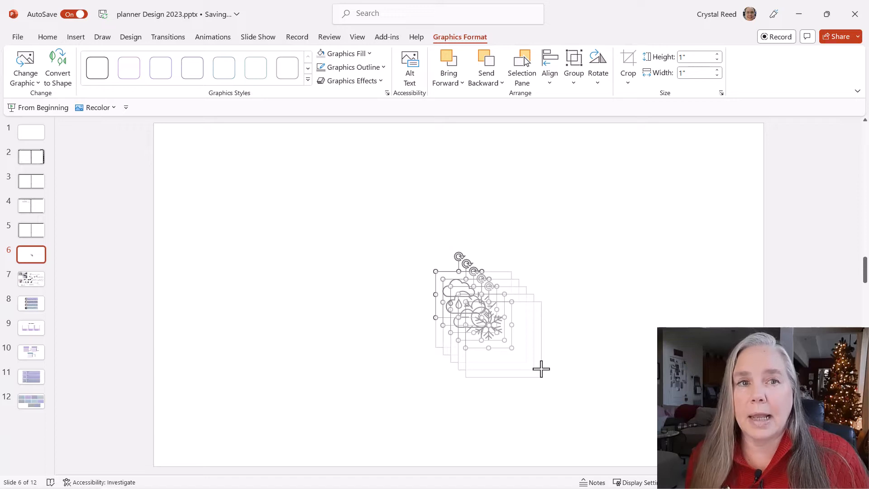
mouse_move(541, 369)
left_mouse_down()
mouse_move(482, 326)
mouse_move(537, 361)
mouse_move(516, 349)
left_mouse_up()
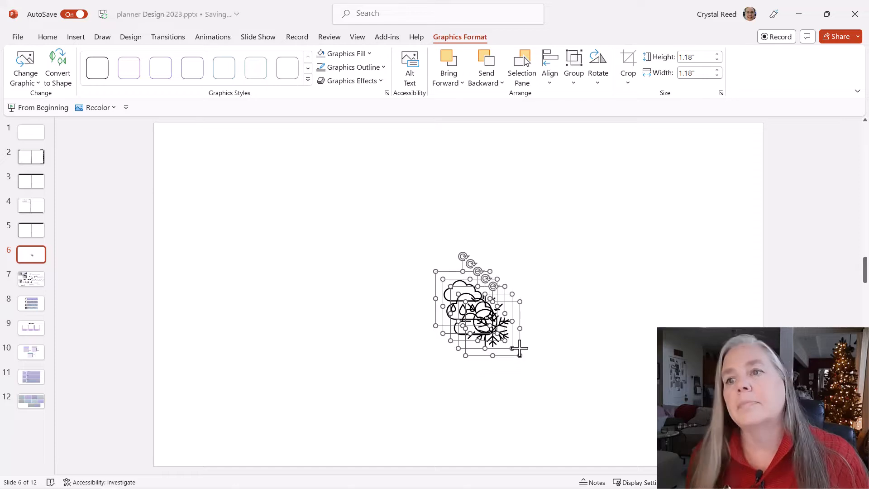
left_click(586, 334)
Arrange the icons in a row along the slide's upper edge, ordered sun, partly sunny, cloud, rain and snowflake
left_click(501, 337)
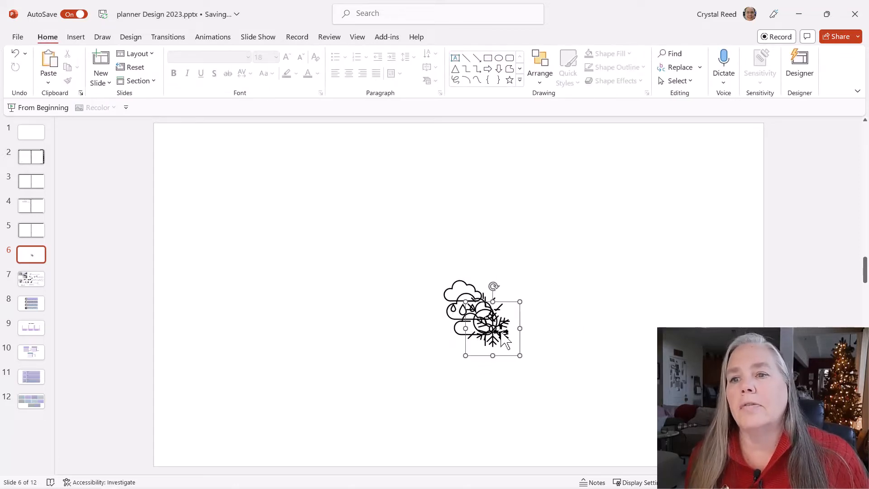
left_click_drag(503, 339, 524, 159)
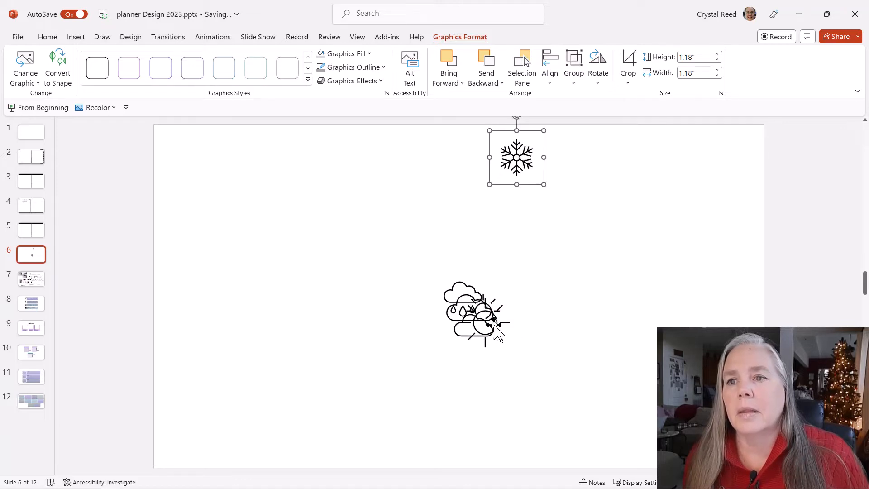
left_click(479, 319)
left_click_drag(476, 319, 307, 158)
left_click_drag(466, 311, 360, 164)
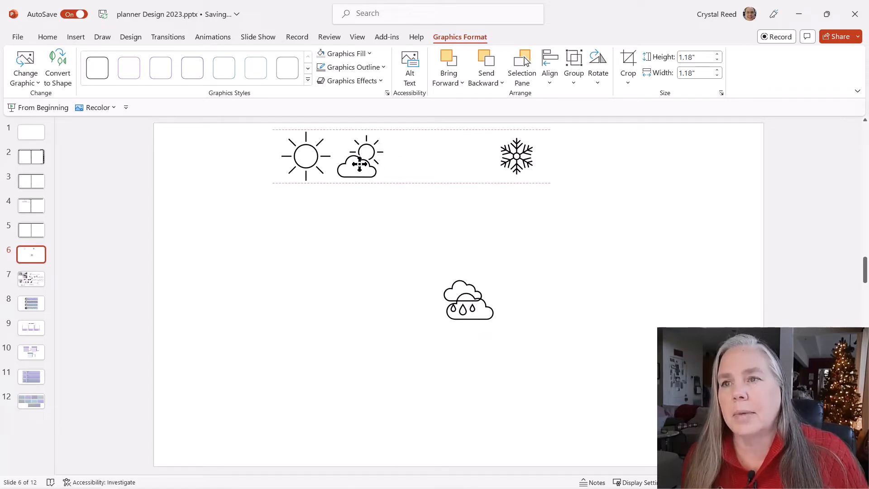
left_click_drag(359, 165, 360, 165)
left_click_drag(466, 312, 409, 166)
left_click_drag(461, 295, 461, 160)
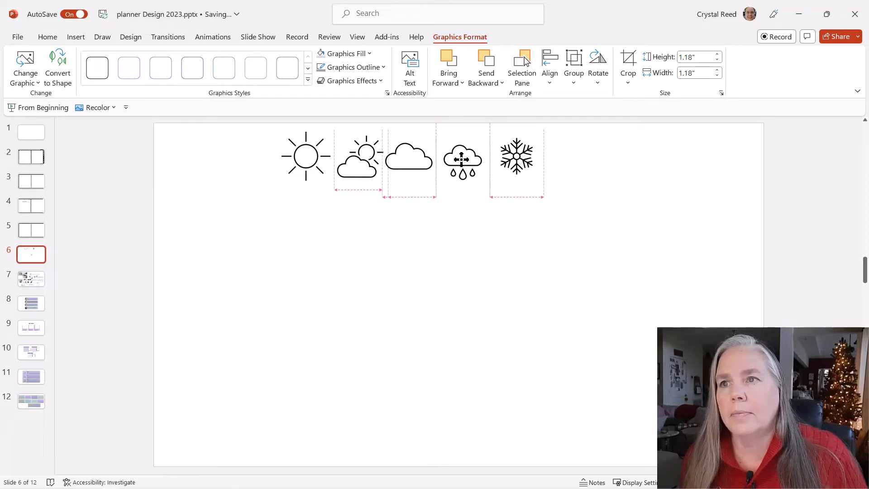
left_click_drag(461, 159, 461, 160)
left_click(471, 266)
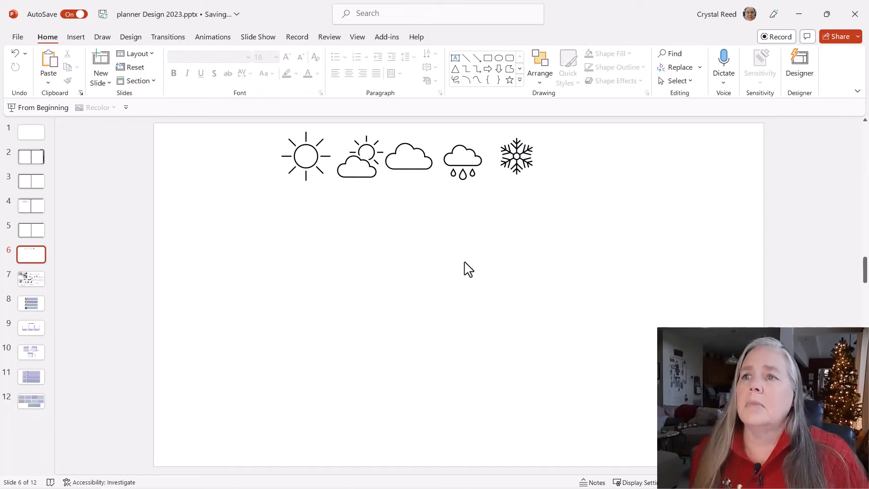
Align the five weather icons by their middles and distribute them horizontally
left_click(310, 172)
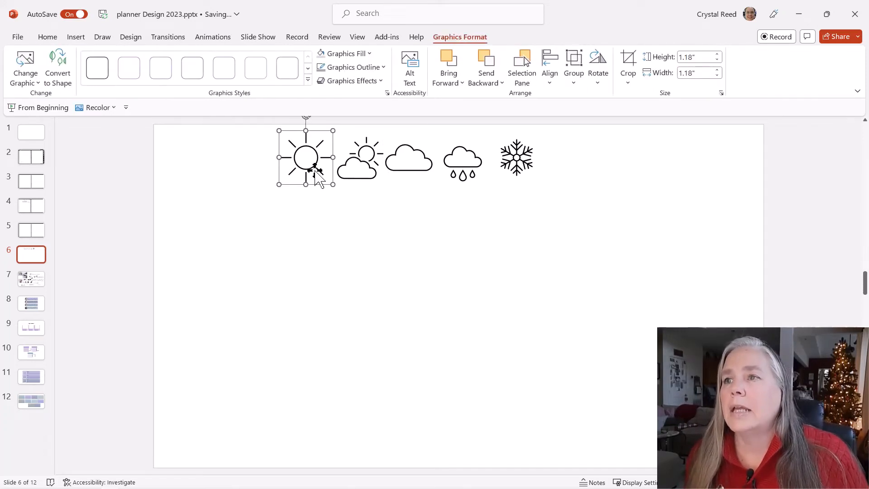
left_click(355, 170, "shift")
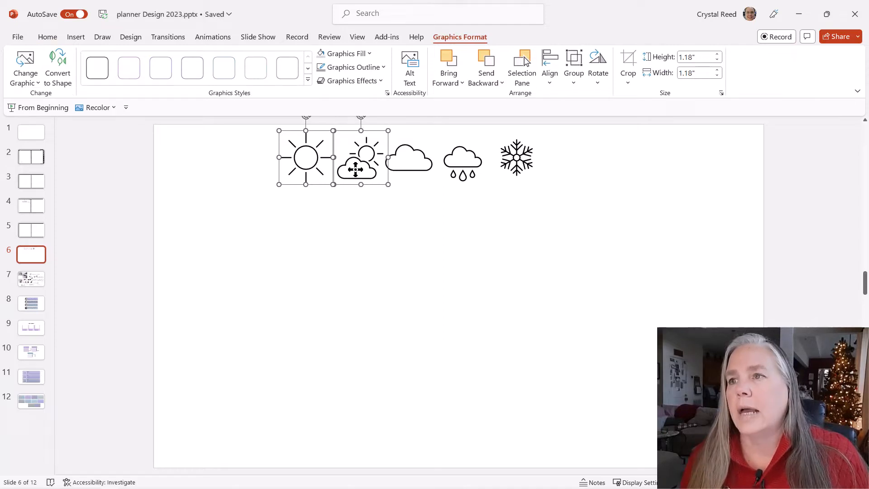
left_click(399, 172, "shift")
left_click(460, 176, "shift")
left_click(517, 177, "shift")
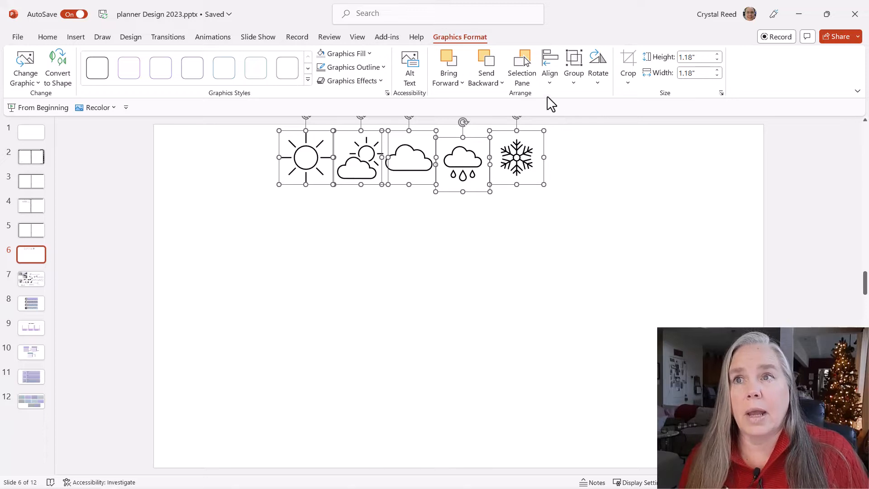
left_click(552, 82)
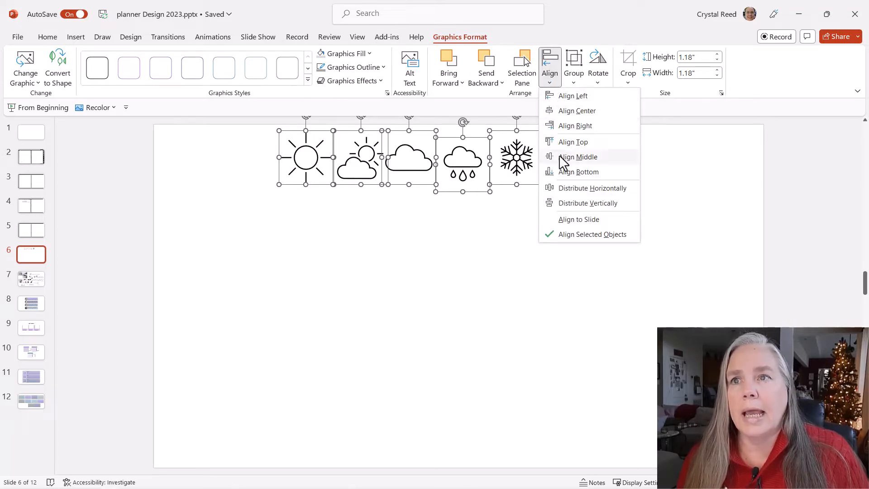
left_click(577, 156)
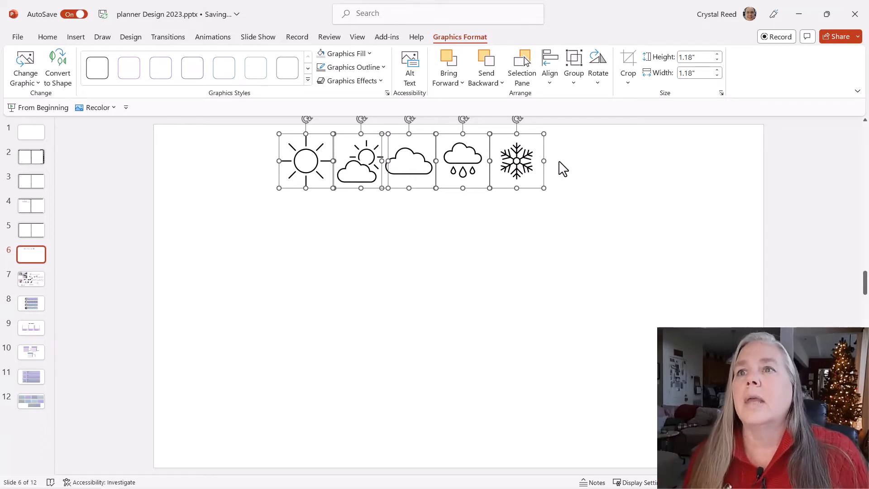
left_click(550, 74)
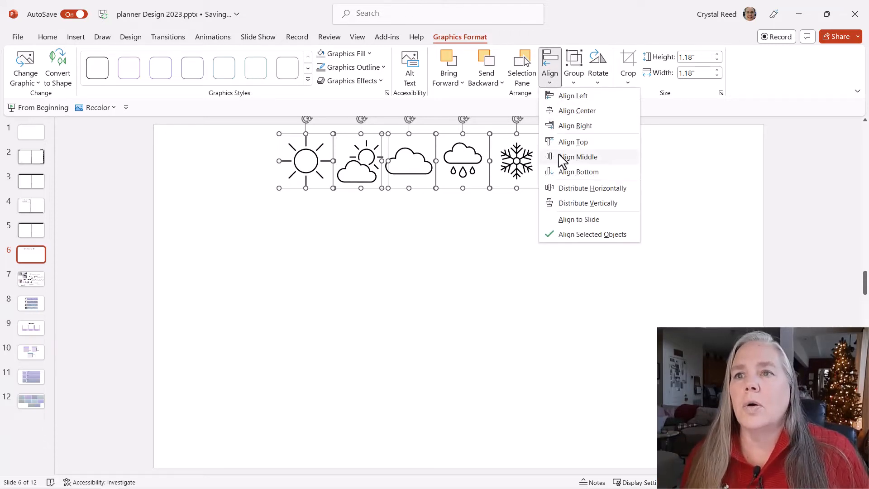
left_click(563, 187)
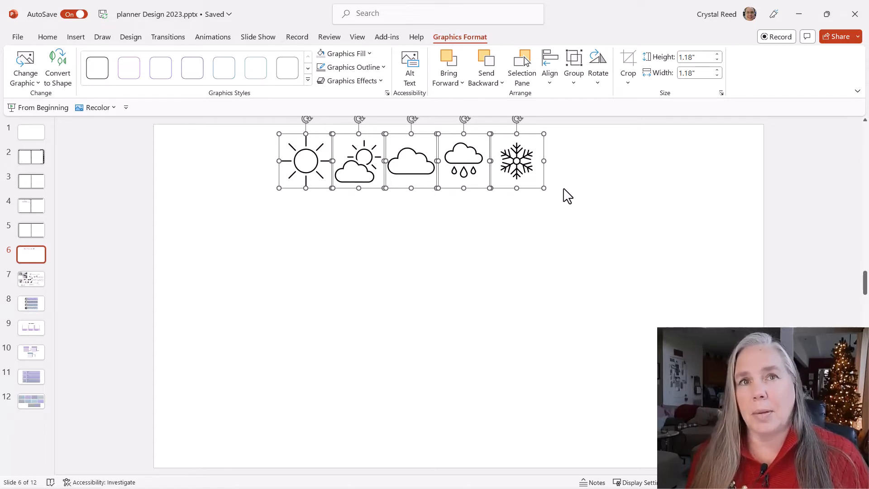
Group the five weather icons and place a copy of the group below the original row
left_click(574, 82)
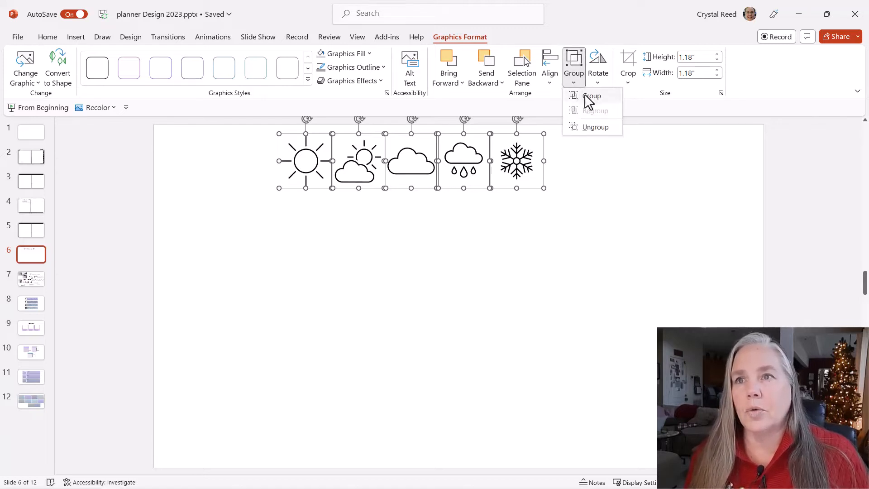
left_click(588, 97)
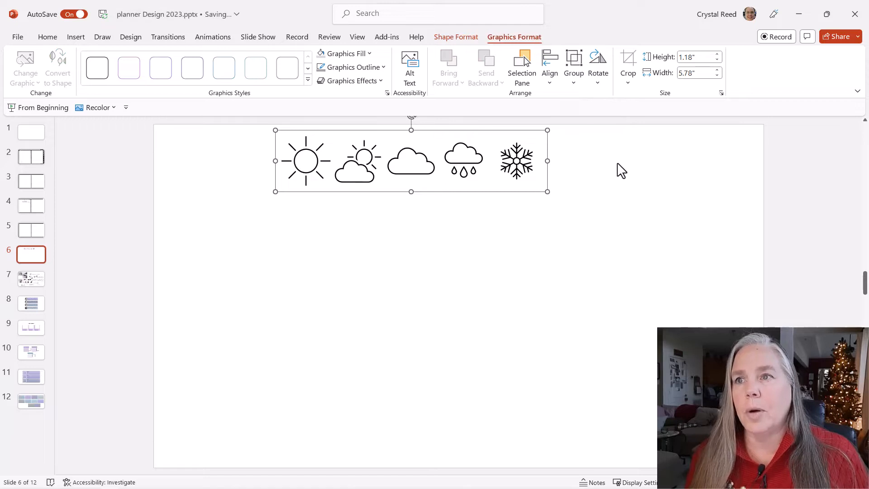
right_click(504, 171)
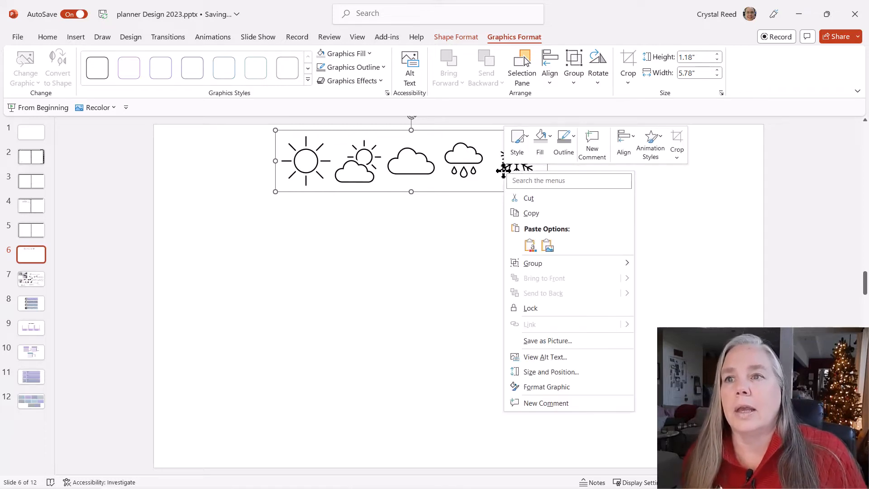
left_click(529, 212)
right_click(422, 240)
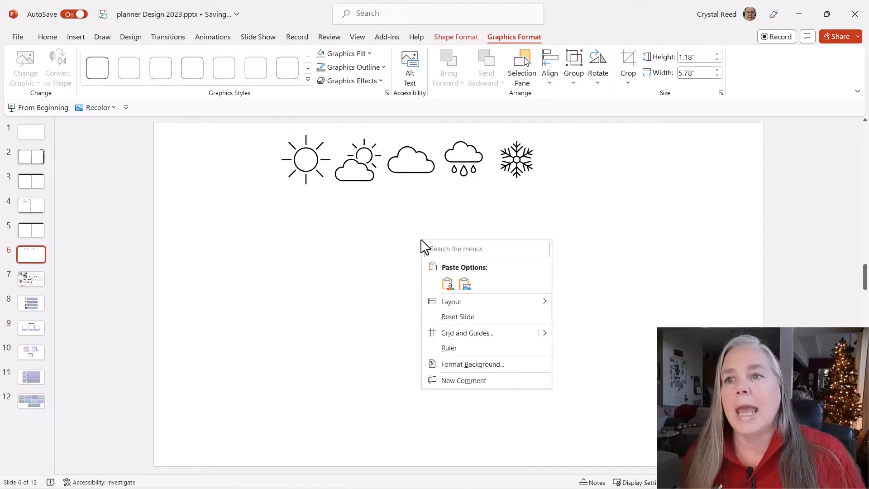
left_click(446, 279)
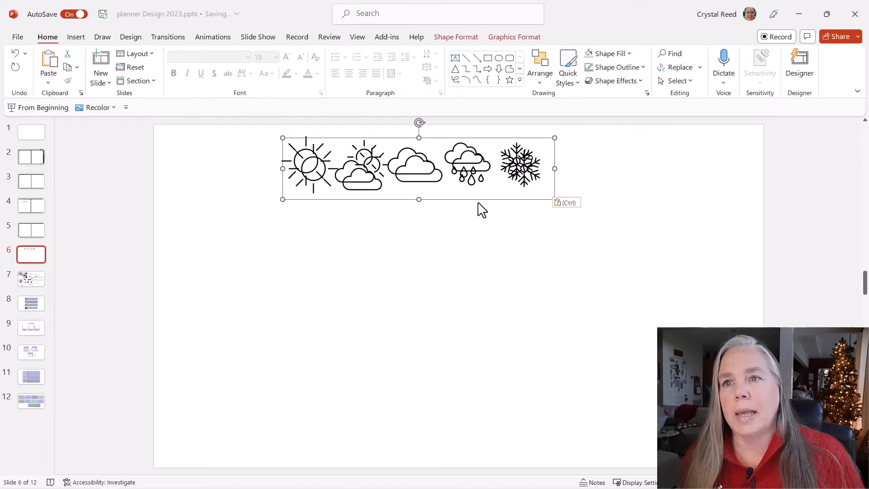
left_click_drag(465, 157, 476, 239)
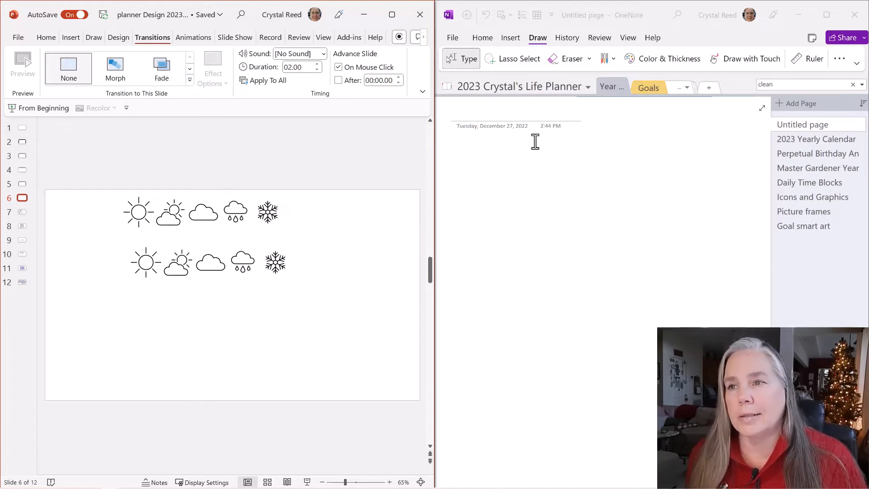
Cut the lower weather icon group from the slide and paste it as a picture onto the blank OneNote page
left_click(205, 261)
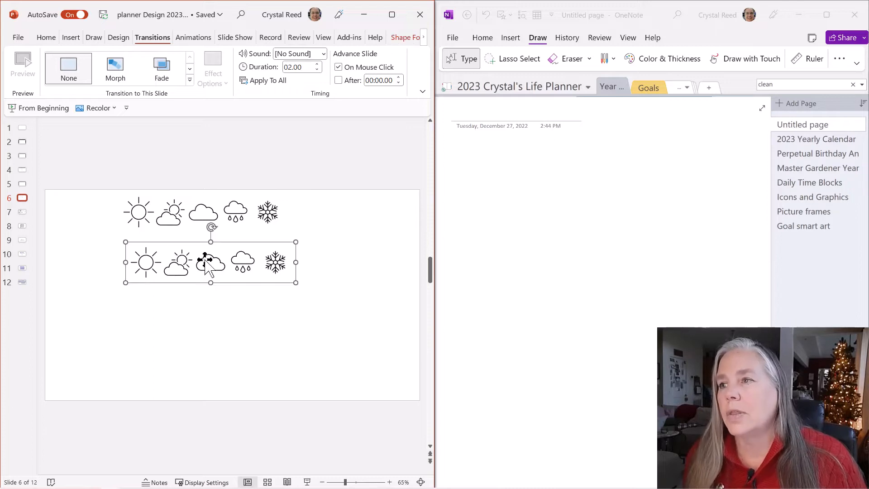
right_click(246, 267)
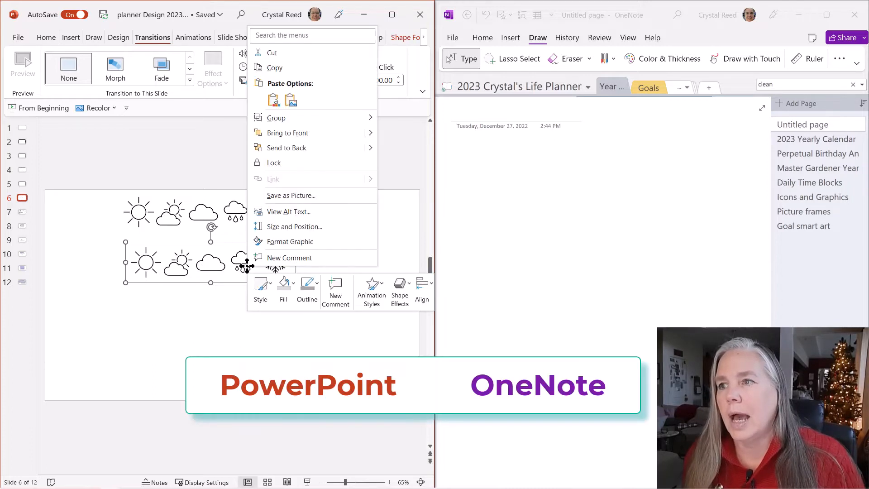
left_click(283, 54)
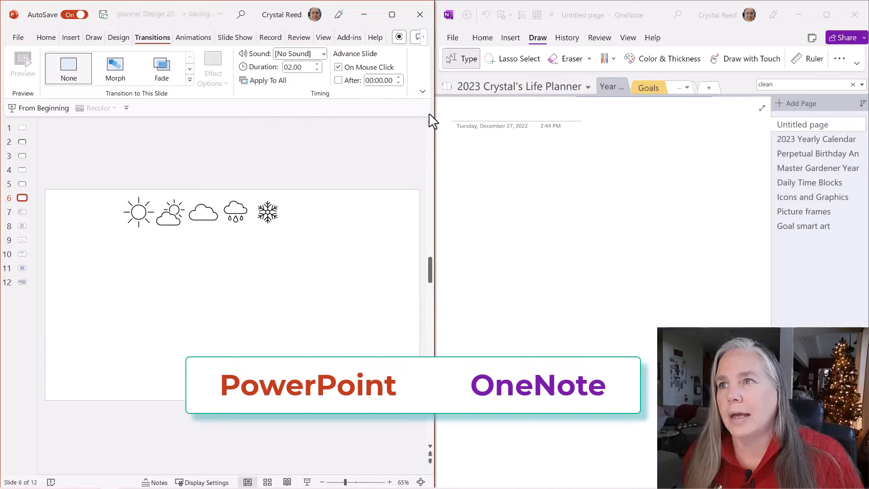
left_click(461, 163)
right_click(473, 164)
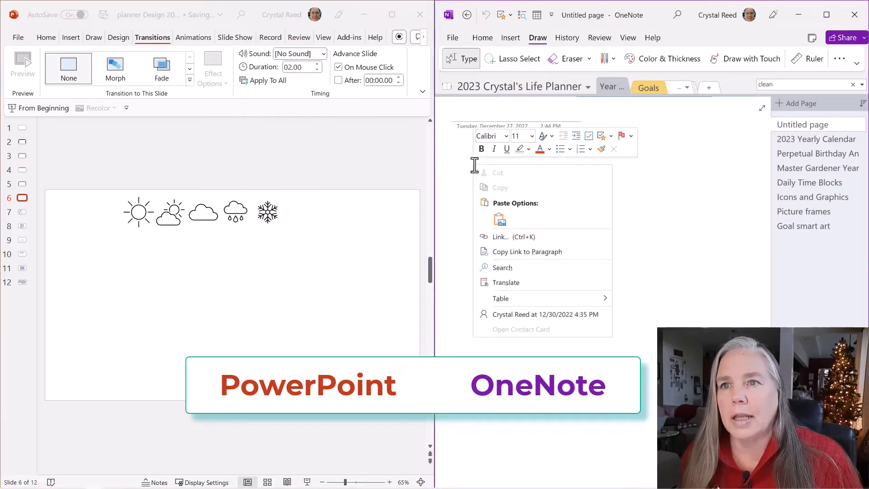
left_click(499, 220)
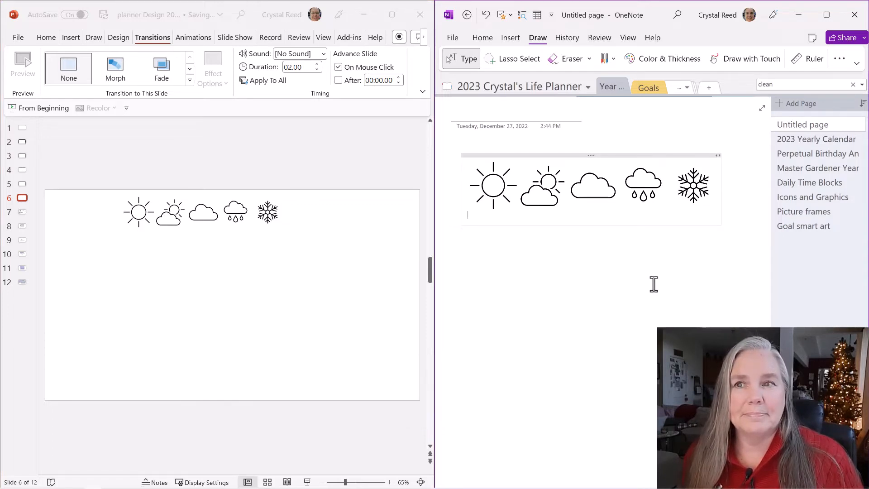
Move the pasted weather picture out of its note container and shrink it proportionally to a small strip beneath the page date
left_click(594, 183)
mouse_move(593, 187)
left_mouse_down()
mouse_move(593, 221)
mouse_move(609, 231)
mouse_move(606, 263)
mouse_move(579, 176)
mouse_move(584, 188)
left_mouse_up()
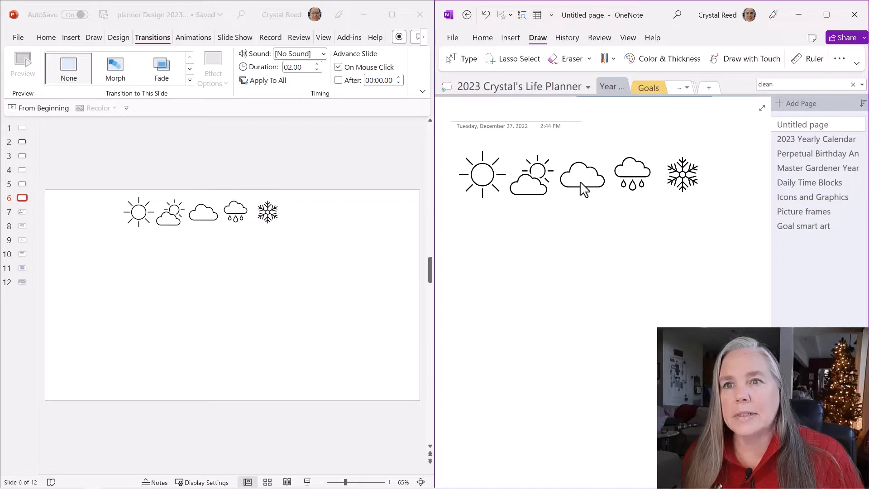
left_click(583, 187)
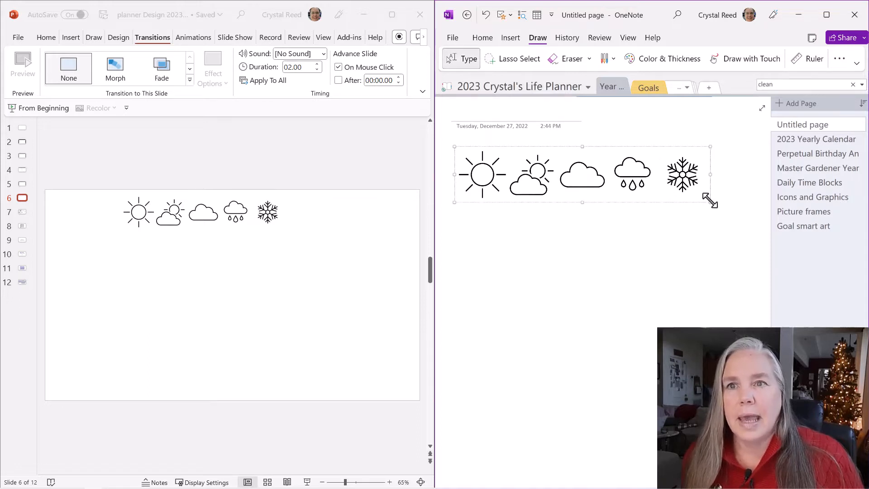
left_click_drag(710, 201, 545, 171)
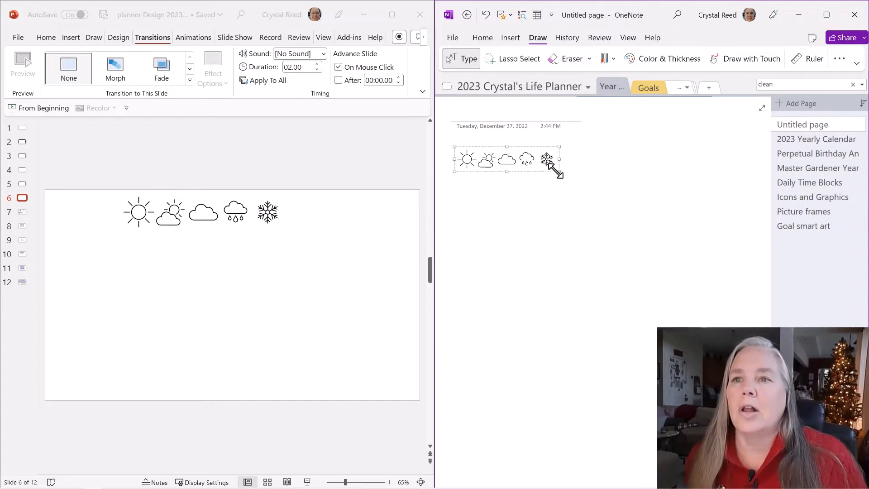
left_click_drag(556, 172, 548, 169)
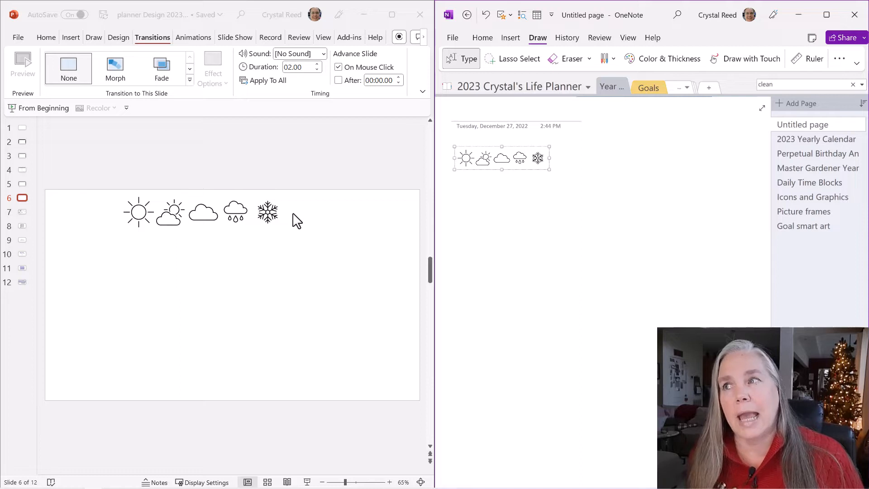
Switch back to PowerPoint, widen its window and search the stock icon library for "numbers"
left_click(228, 267)
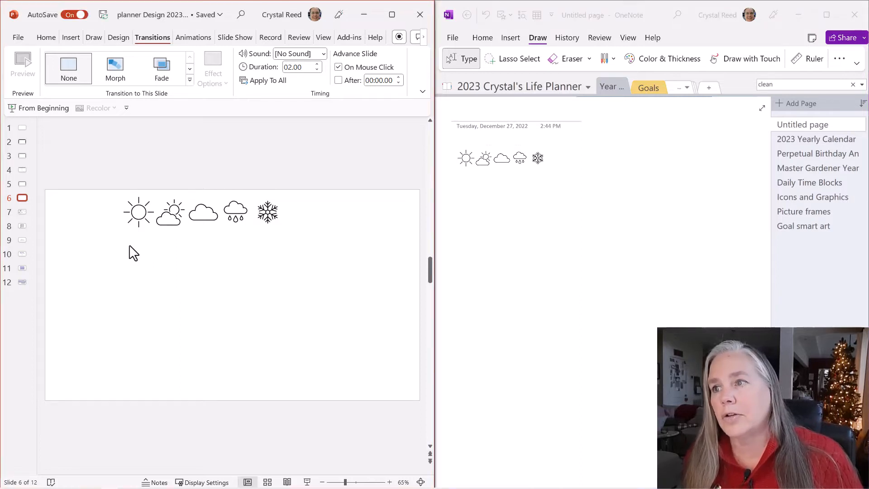
left_click(71, 37)
left_click_drag(435, 188, 643, 201)
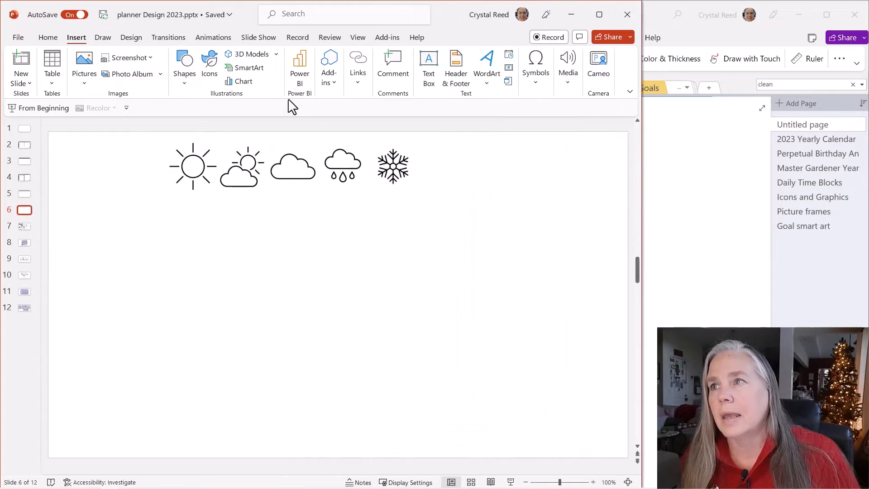
left_click(209, 64)
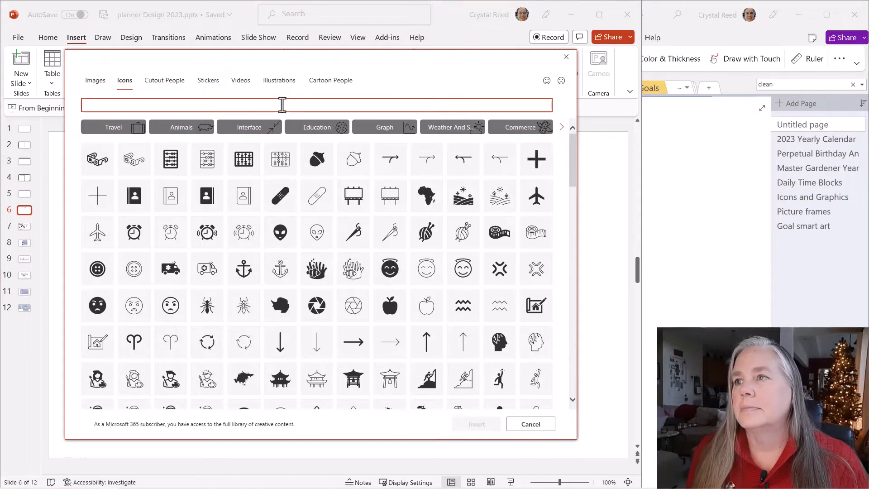
type("numbers")
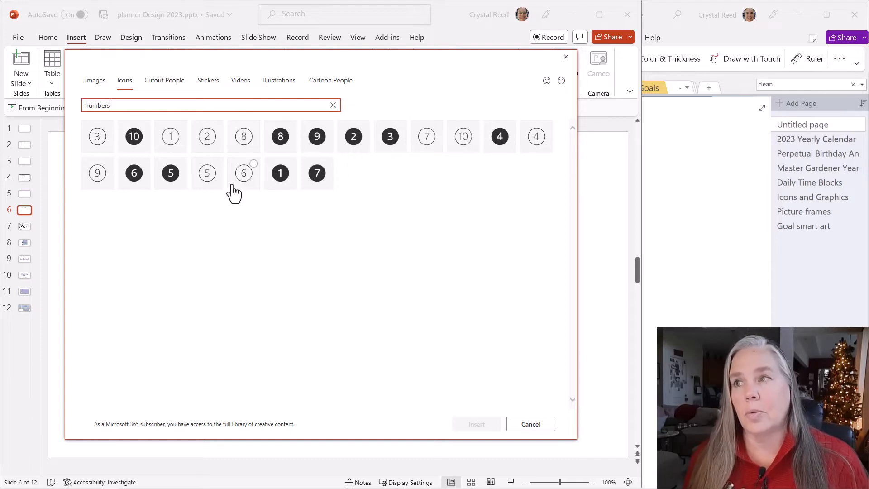
Insert the ten outlined circle number icons, 1 through 10, onto the slide
left_click(175, 146)
left_click(203, 147)
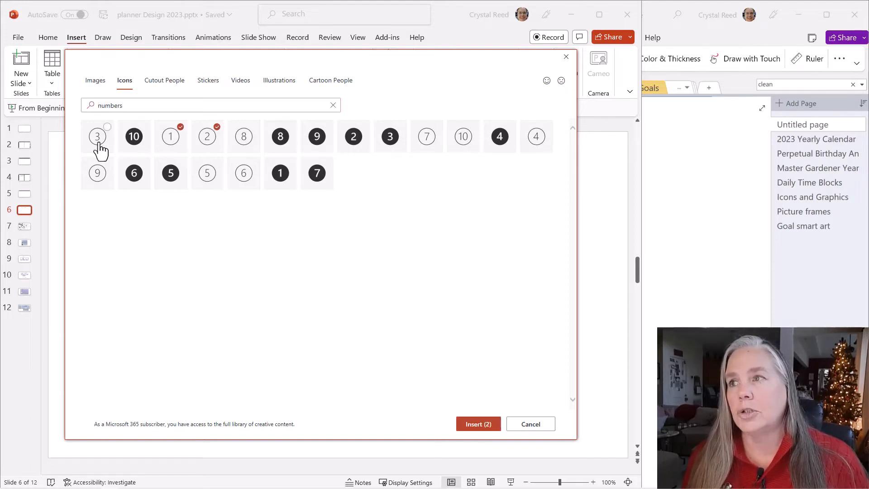
left_click(100, 148)
left_click(541, 154)
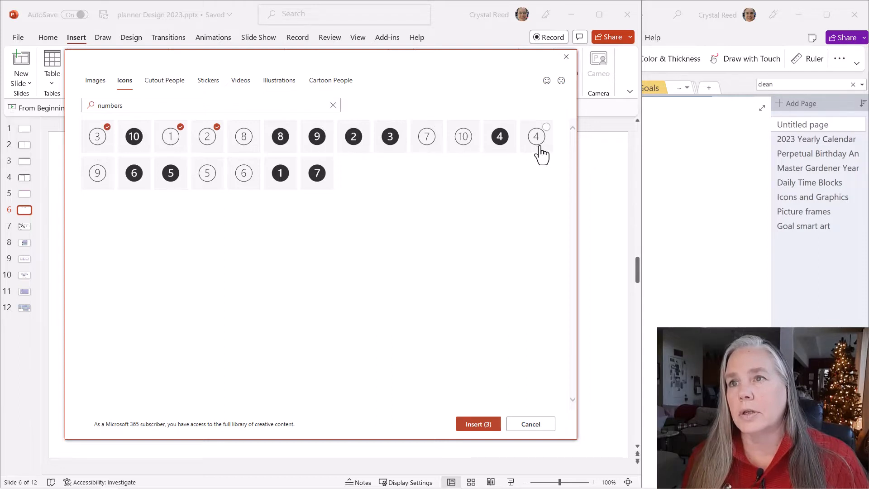
left_click(216, 181)
left_click(245, 182)
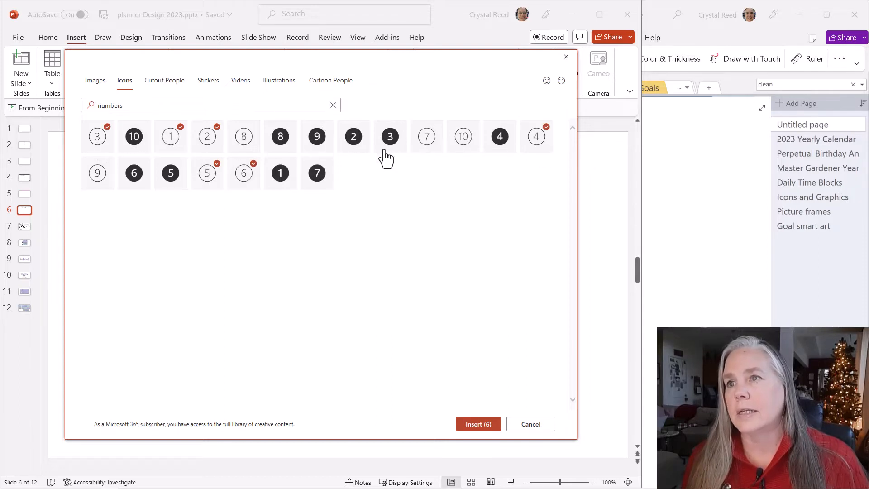
left_click(426, 143)
left_click(250, 141)
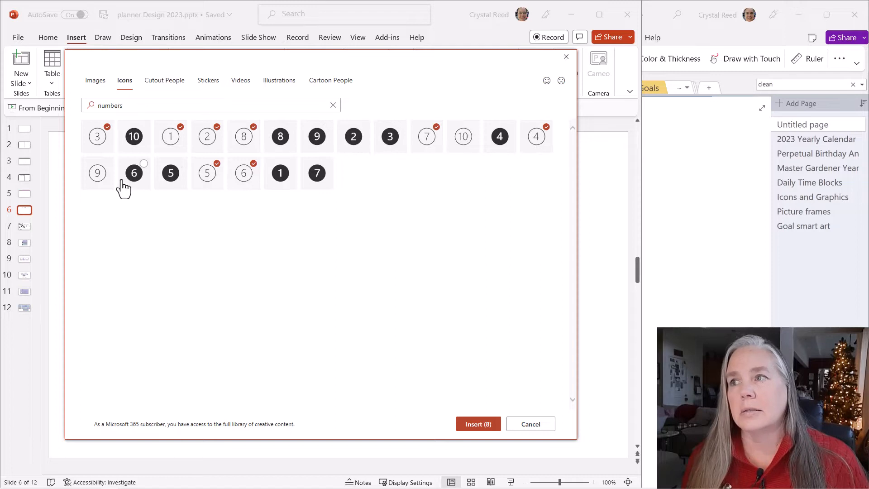
left_click(98, 180)
left_click(458, 147)
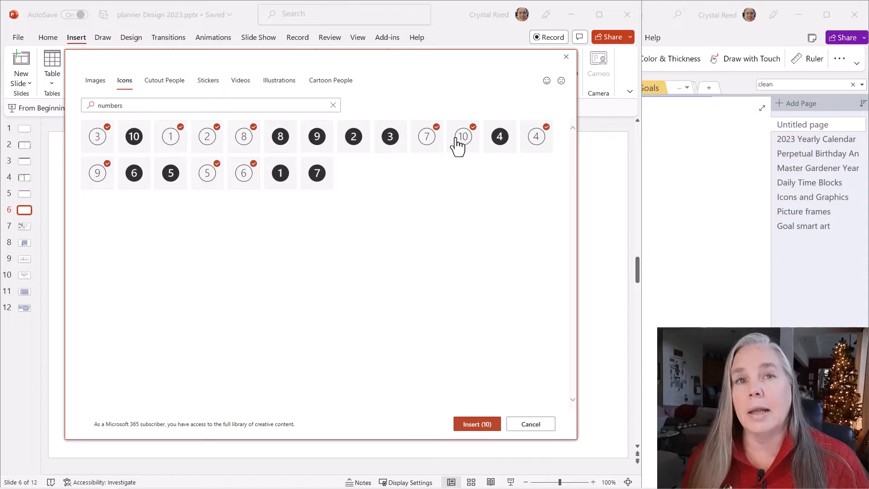
left_click(469, 425)
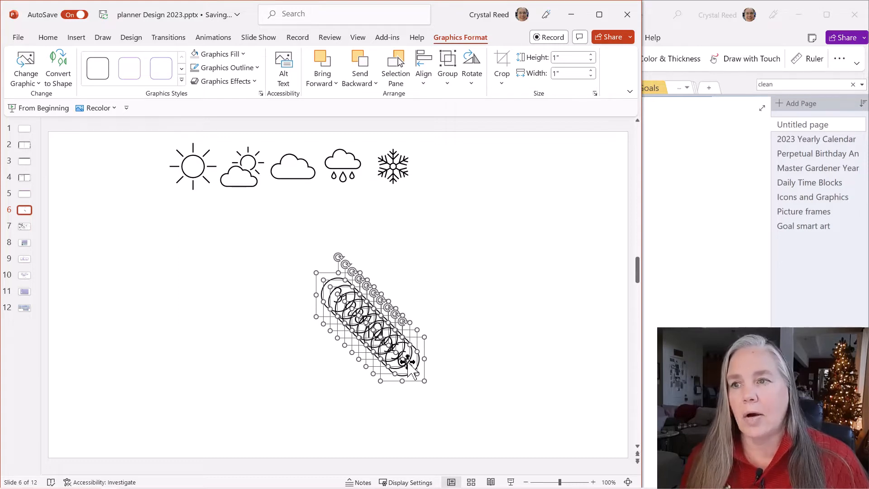
Move the stack of number icons aside and place icons 6, 5, 9 and 4 in a row below the weather icons
left_click_drag(409, 364, 493, 282)
left_click(419, 265)
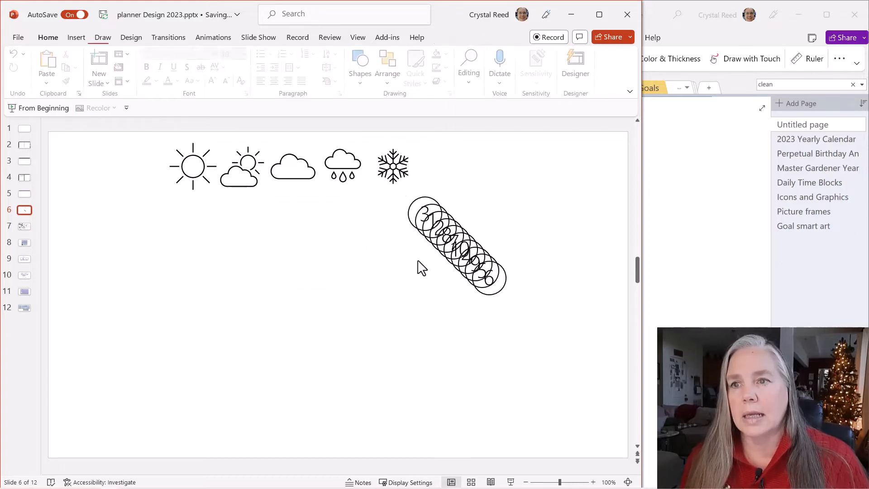
left_click(493, 289)
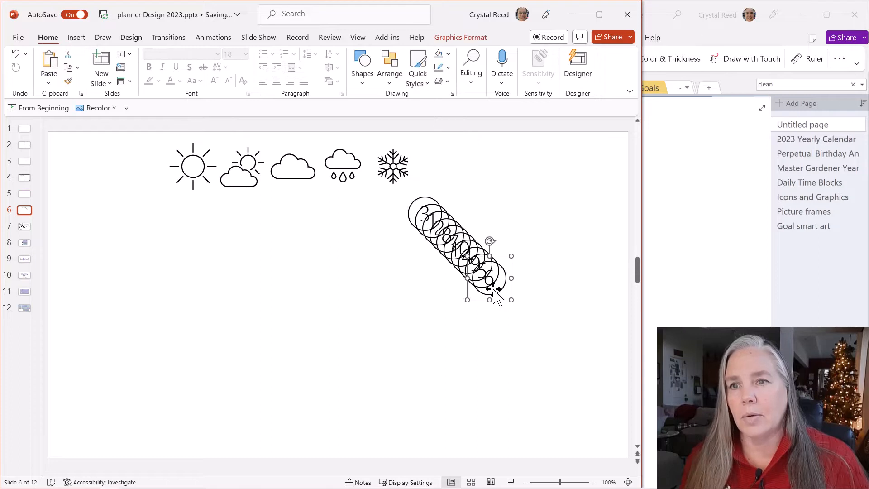
left_click_drag(493, 289, 334, 288)
left_click(480, 274)
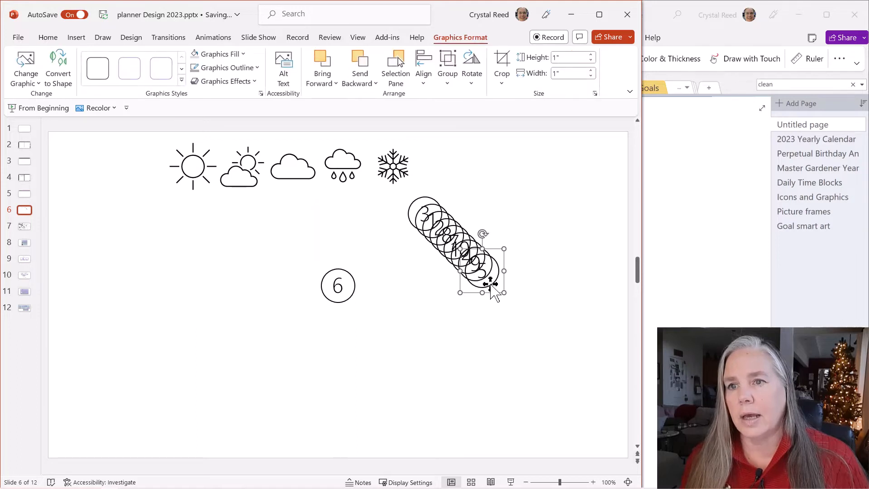
left_click_drag(489, 285, 306, 297)
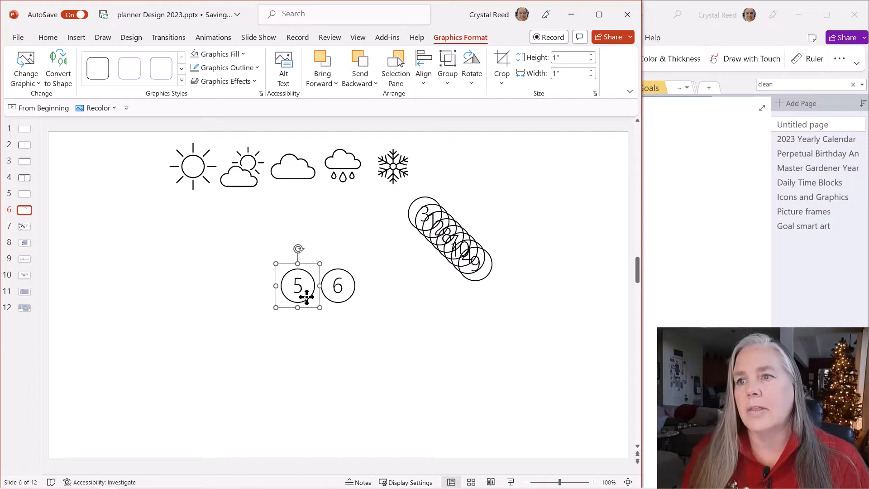
left_click(471, 272)
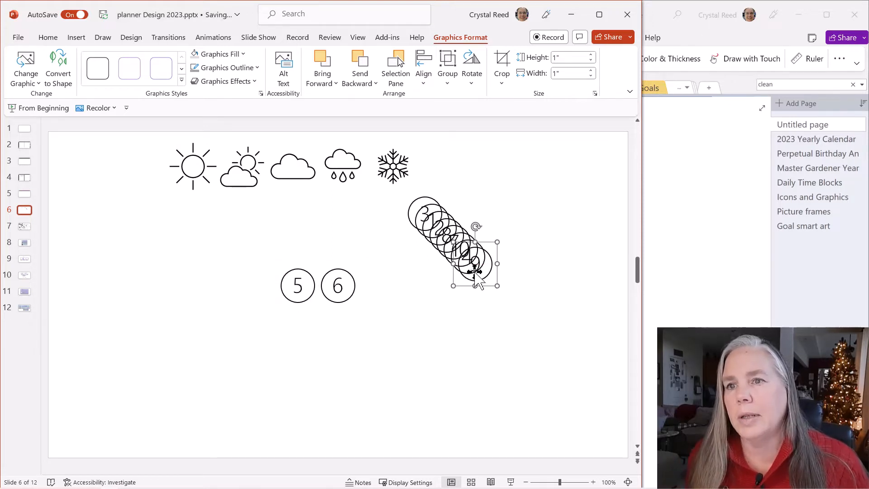
left_click_drag(472, 271, 438, 292)
left_click(472, 260)
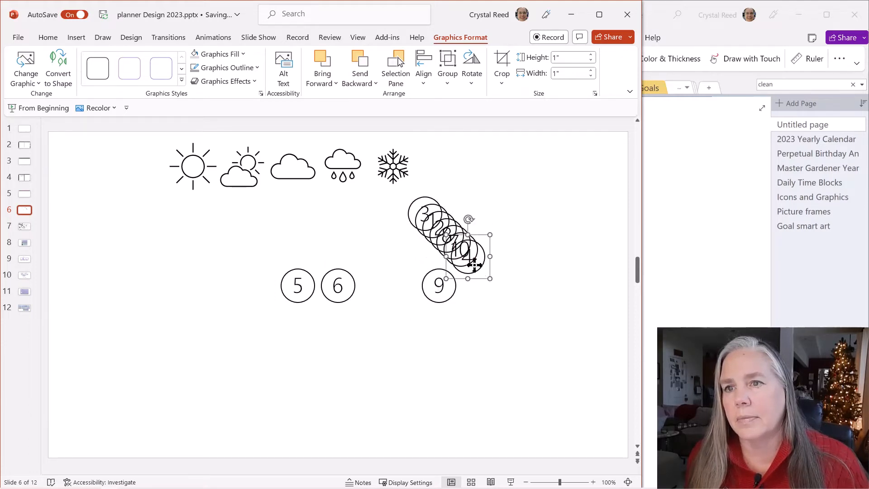
left_click_drag(472, 260, 264, 288)
Place the remaining number icons from the stack so the row runs in order from 1 to 10
left_click_drag(459, 248, 474, 283)
left_click_drag(461, 256, 415, 294)
left_click_drag(438, 229, 183, 291)
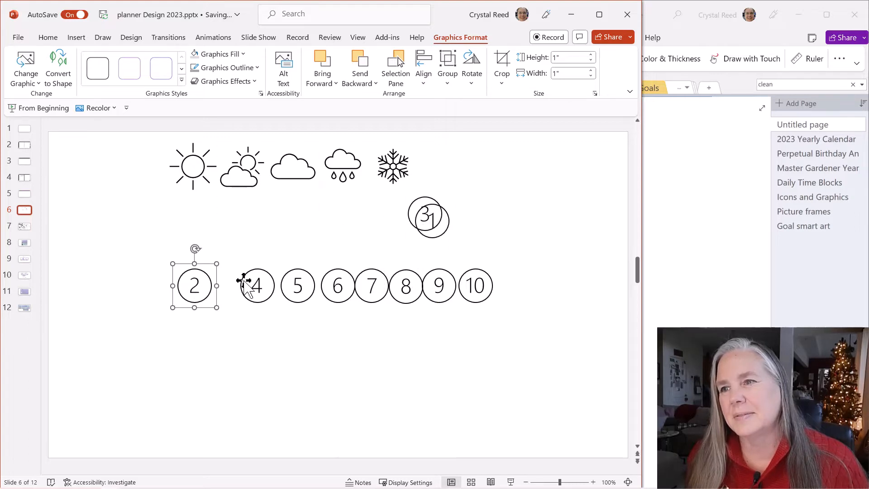
left_click_drag(425, 226, 155, 286)
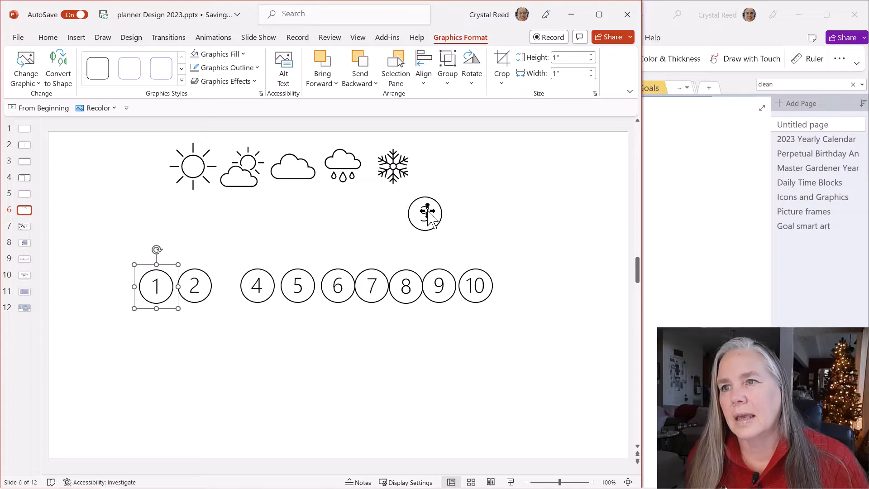
left_click_drag(424, 213, 226, 285)
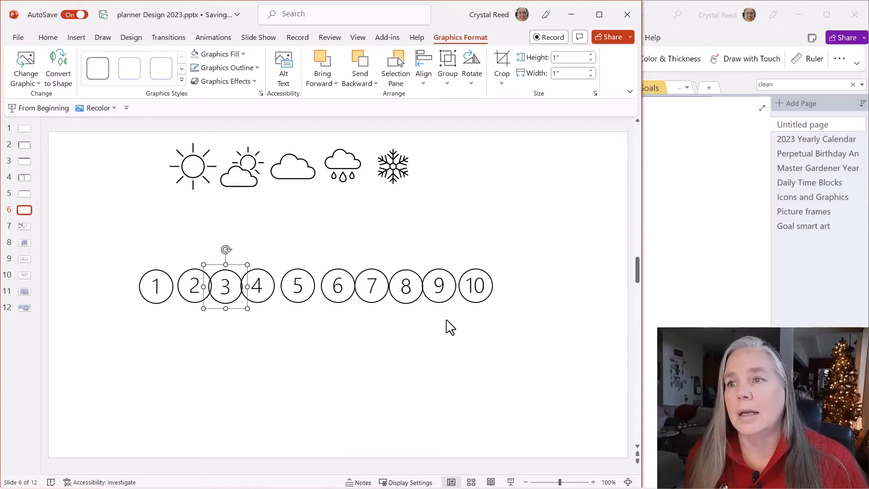
Select all ten circled number icons and align them to a common middle
left_click(163, 291)
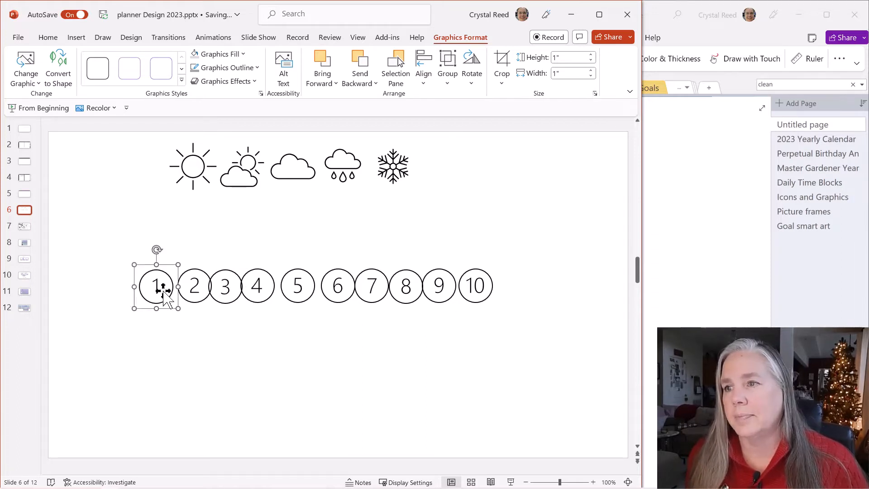
left_click(202, 290, "shift")
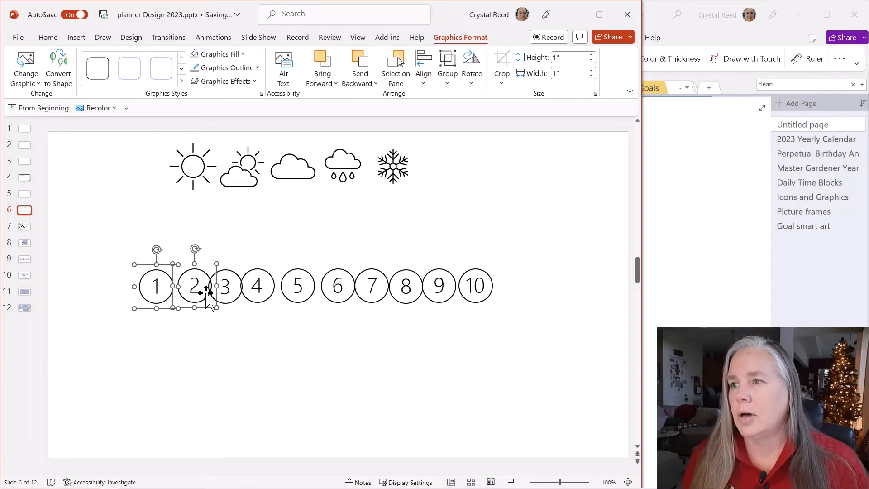
left_click(233, 291, "shift")
left_click(267, 294, "shift")
left_click(297, 300, "shift")
left_click(339, 302, "shift")
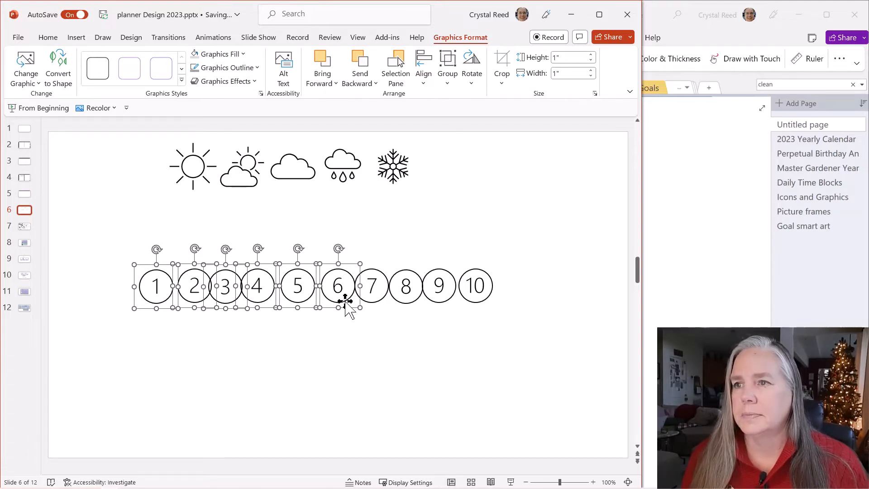
left_click(373, 302, "shift")
left_click(403, 300, "shift")
left_click(443, 304, "shift")
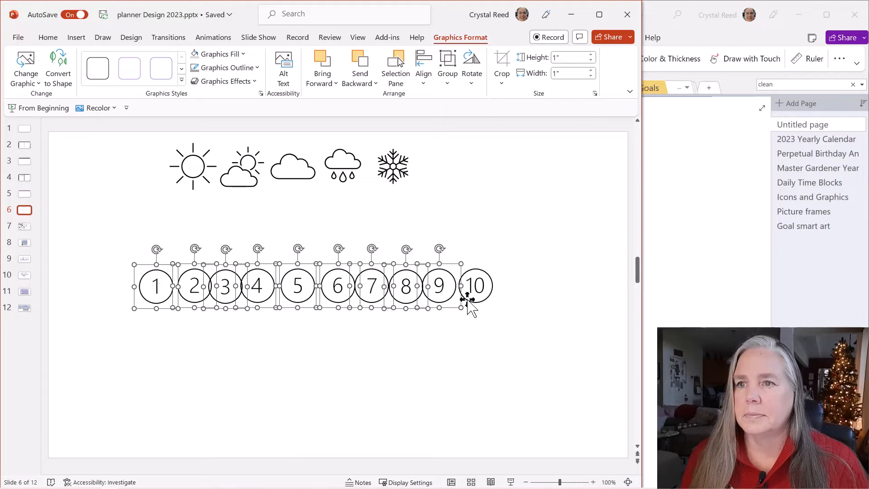
left_click(470, 301, "shift")
left_click(426, 80)
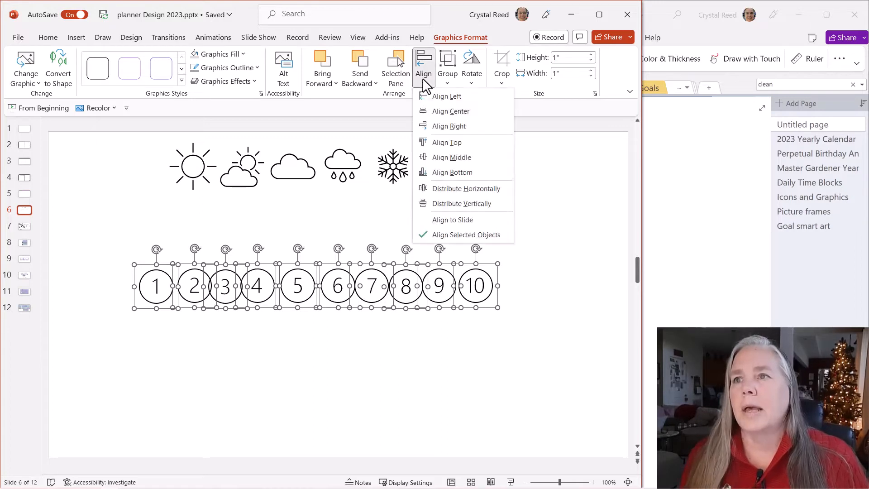
left_click(437, 158)
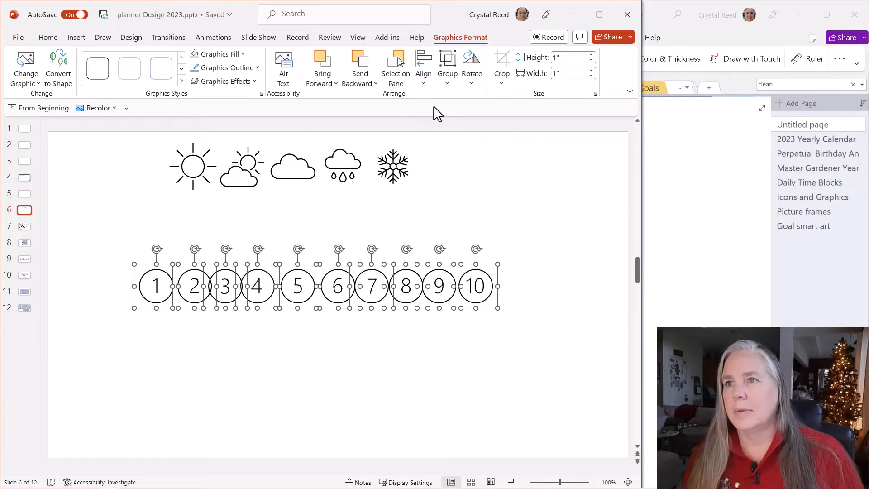
Distribute the ten number icons horizontally so the gaps in the row are equal
left_click(430, 77)
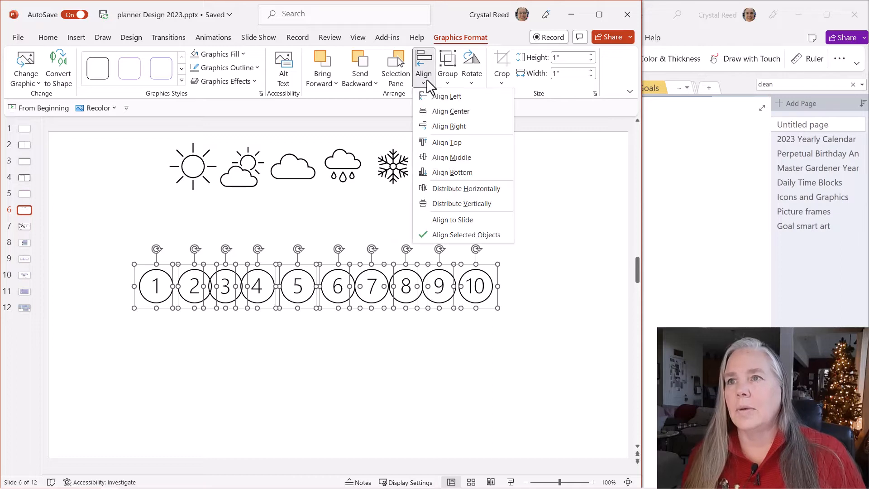
left_click(442, 189)
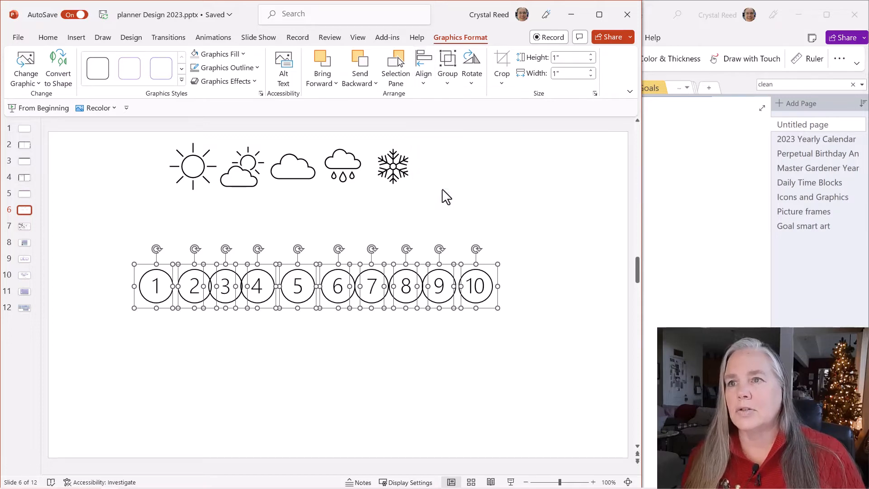
left_click(526, 231)
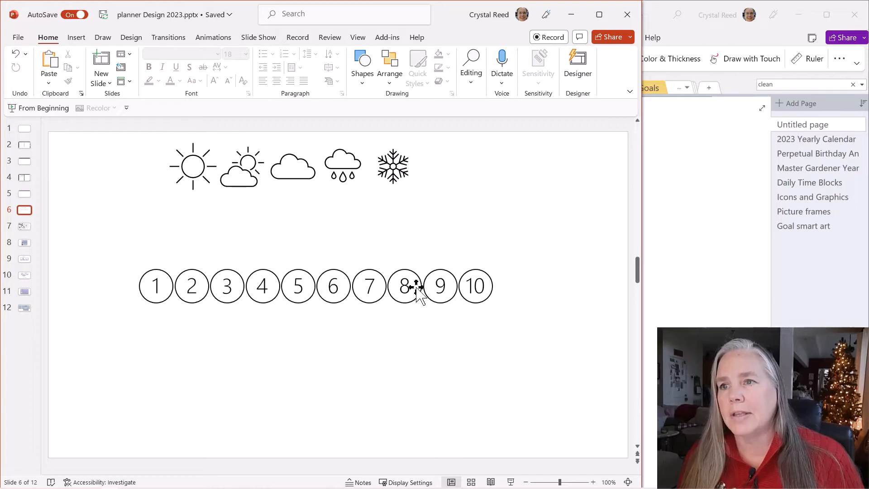
Spread the number icons farther apart, moving the higher numbers to the right and the lower ones to the left
left_click(473, 292)
left_click_drag(473, 292, 371, 285)
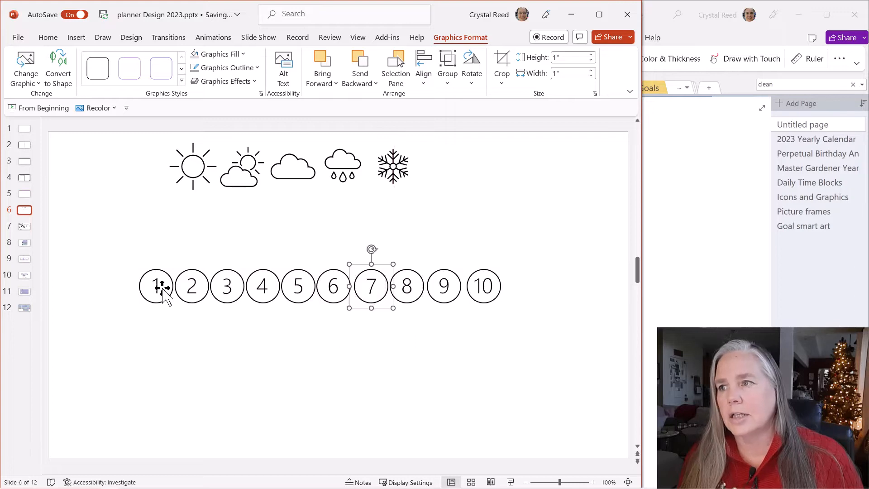
left_click_drag(163, 288, 295, 287)
left_click(295, 286)
left_click(333, 286)
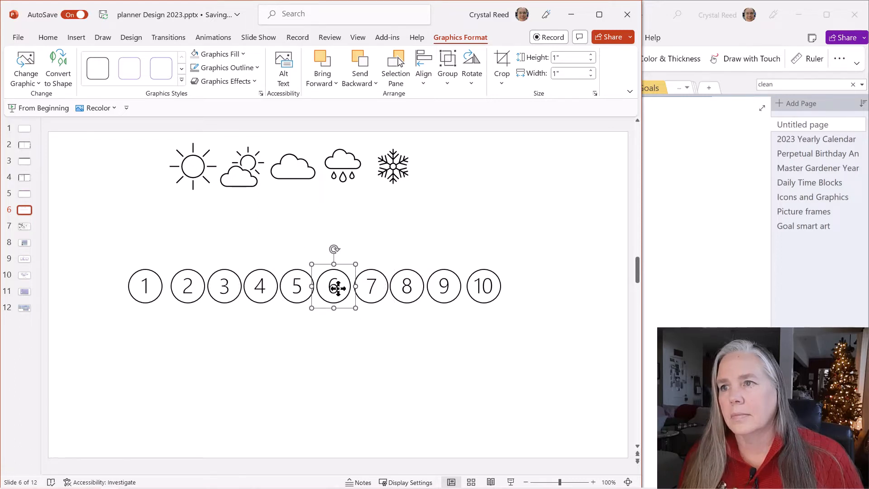
left_click(496, 328)
Reselect the widened row of number icons, 1 through 10, and apply Align Middle
left_click(151, 287)
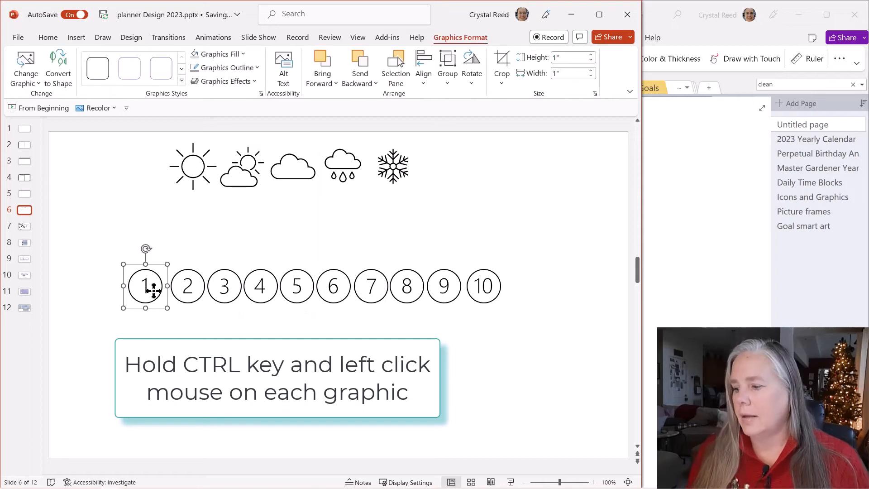
left_click(185, 287, "ctrl")
left_click(225, 288, "ctrl")
left_click(261, 288, "ctrl")
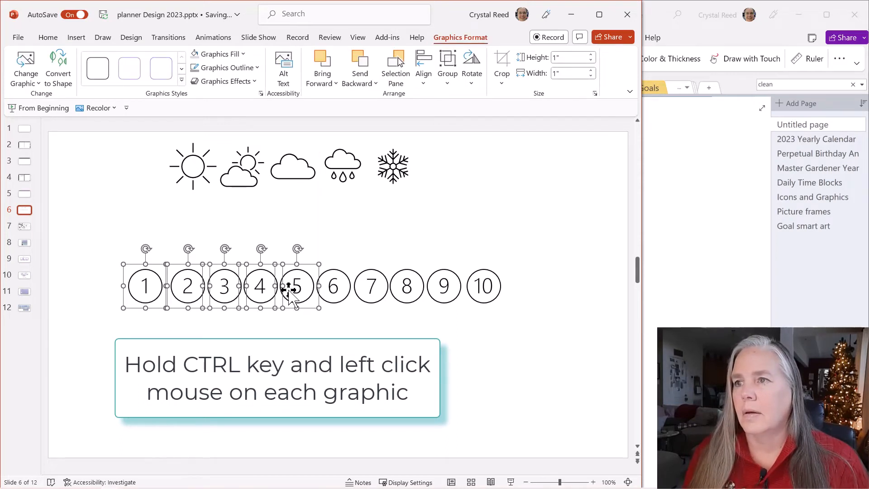
left_click(296, 288, "ctrl")
left_click(337, 290, "ctrl")
left_click(365, 287, "ctrl")
left_click(401, 288, "ctrl")
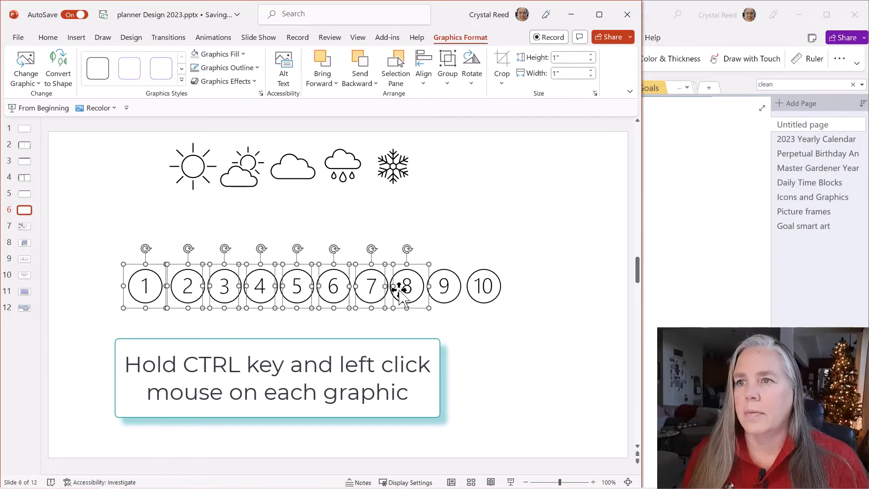
left_click(443, 289, "ctrl")
left_click(474, 289, "ctrl")
left_click(425, 80)
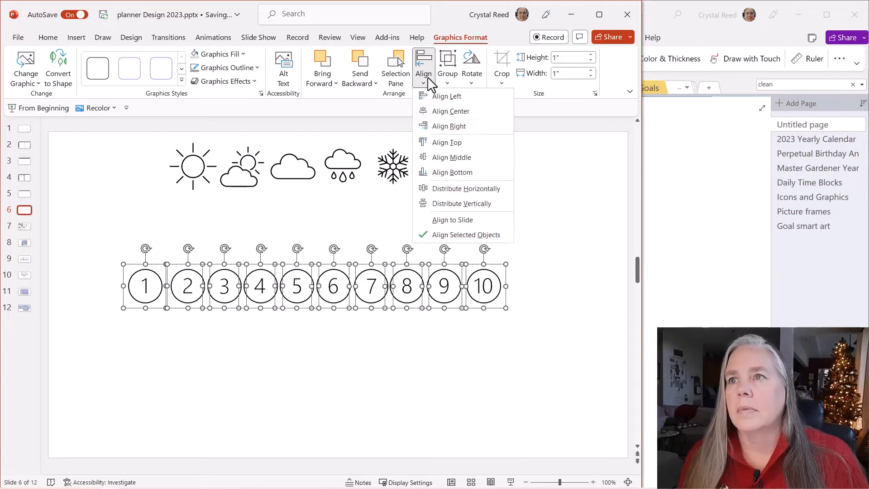
left_click(434, 156)
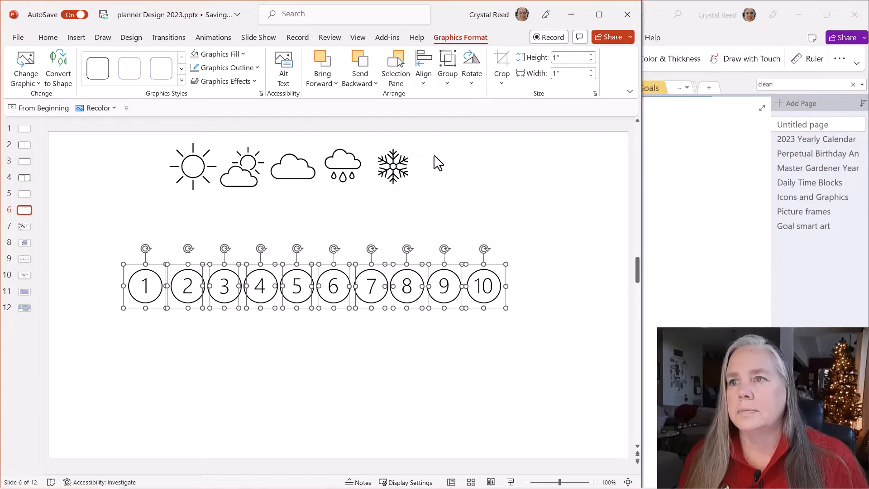
Even out the spacing of the widened number row with Distribute Horizontally
left_click(425, 80)
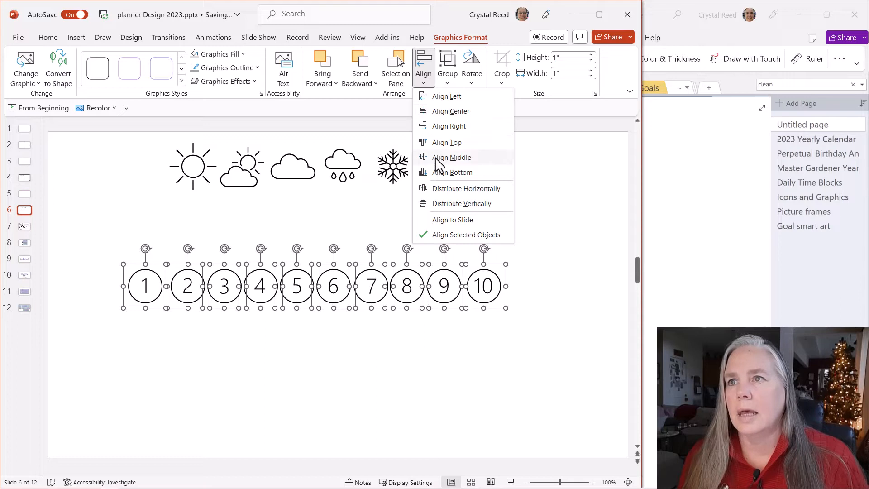
left_click(438, 189)
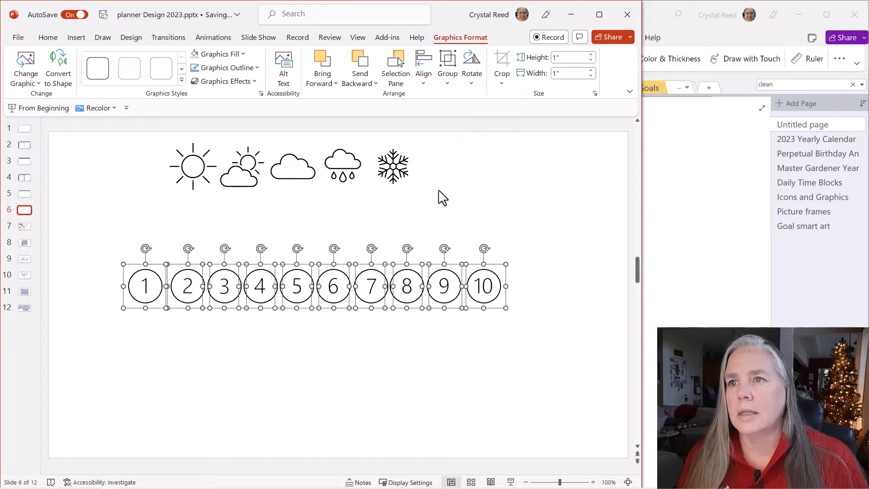
left_click(513, 222)
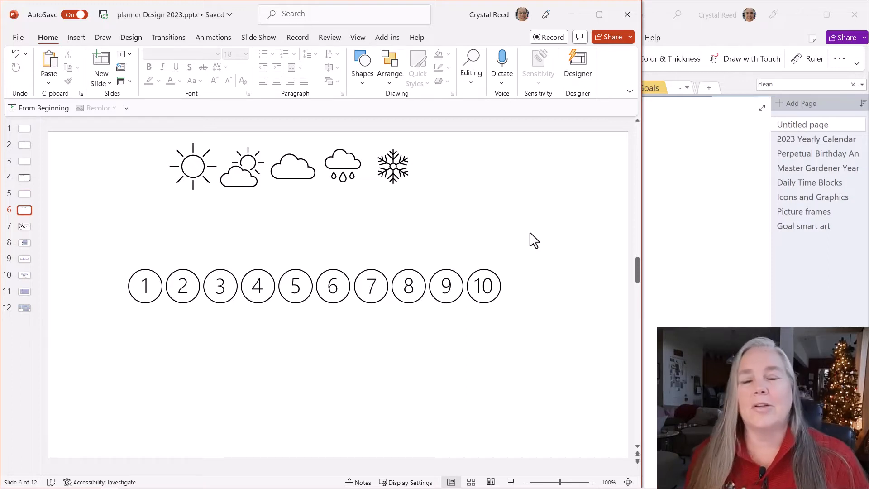
Group the ten number icons, 1 through 10, into a single object
left_click(159, 289)
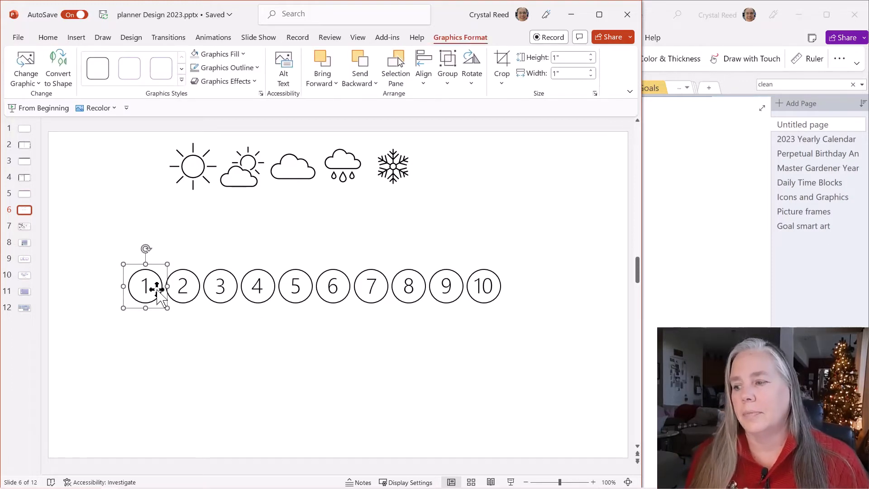
left_click(196, 288, "shift")
left_click(214, 287, "shift")
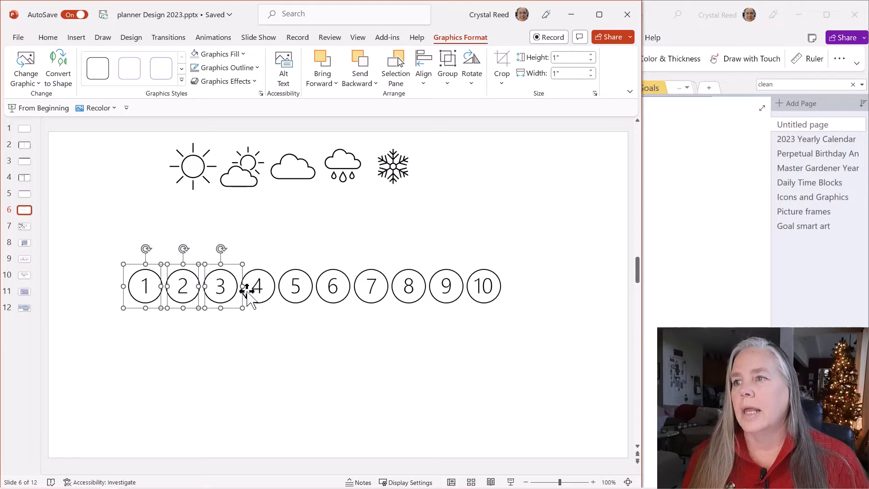
left_click(249, 288, "shift")
left_click(284, 291, "shift")
left_click(337, 295, "shift")
left_click(375, 294, "shift")
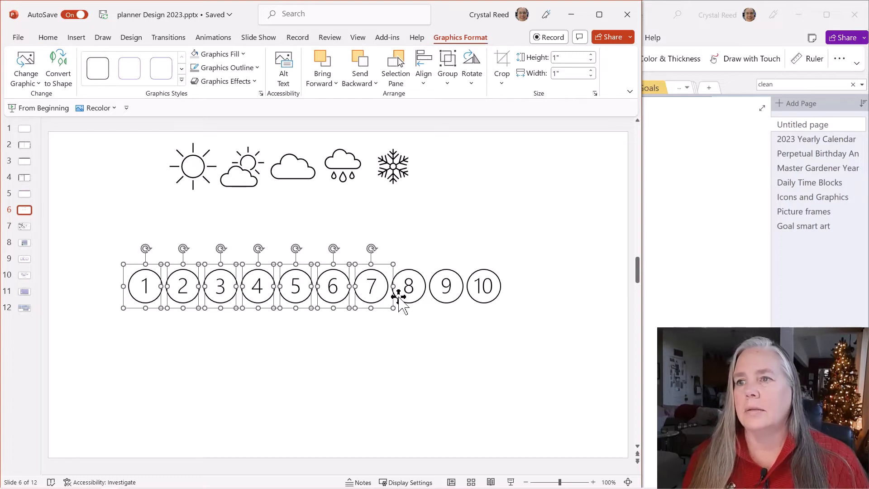
left_click(412, 294, "shift")
left_click(450, 294, "shift")
left_click(484, 287, "shift")
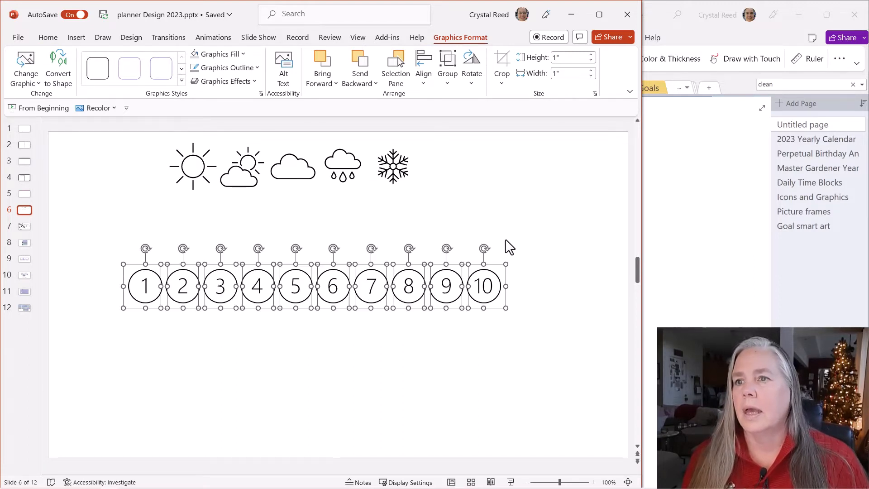
left_click(448, 79)
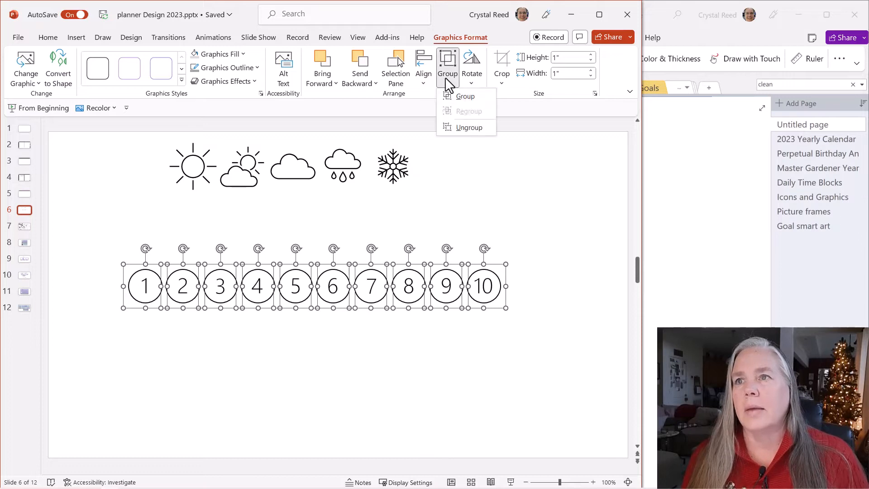
left_click(464, 97)
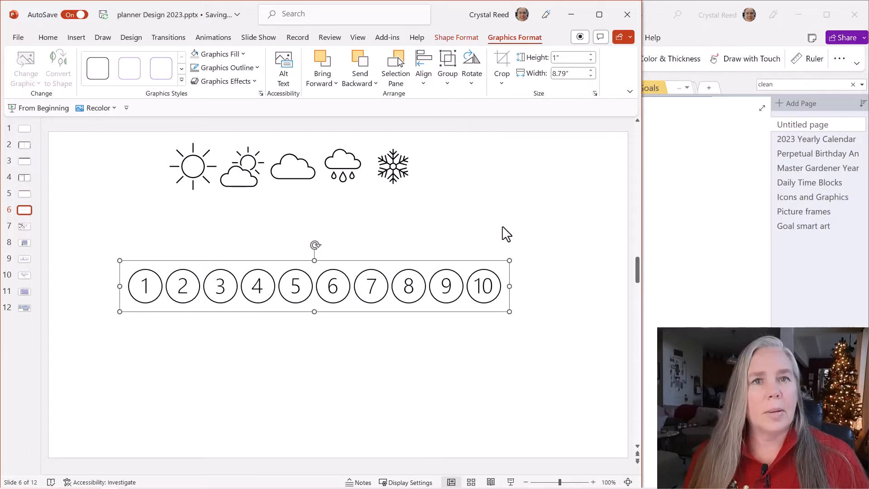
Duplicate the grouped number row, place the copy below the original, and cut that copy from the slide
right_click(362, 299)
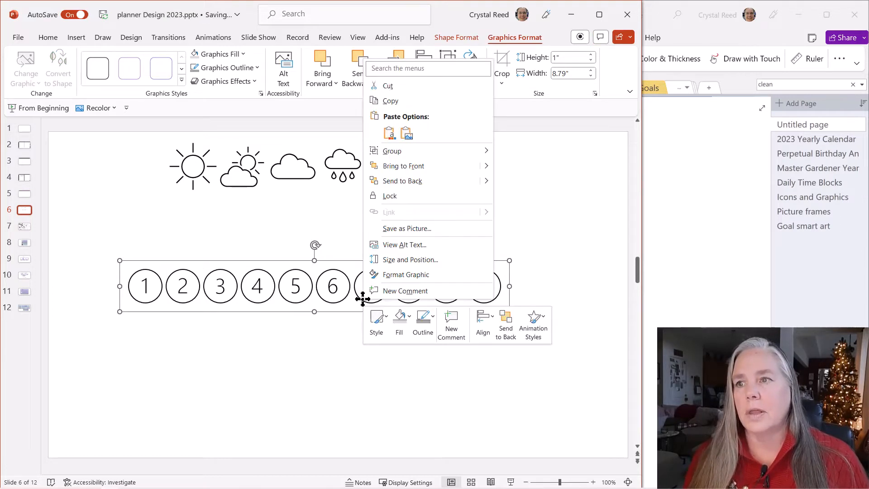
left_click(392, 101)
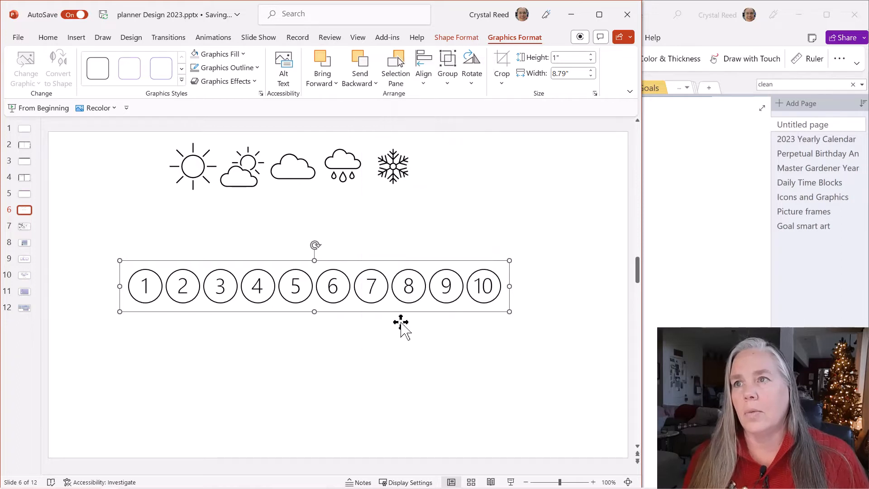
right_click(270, 366)
left_click(290, 254)
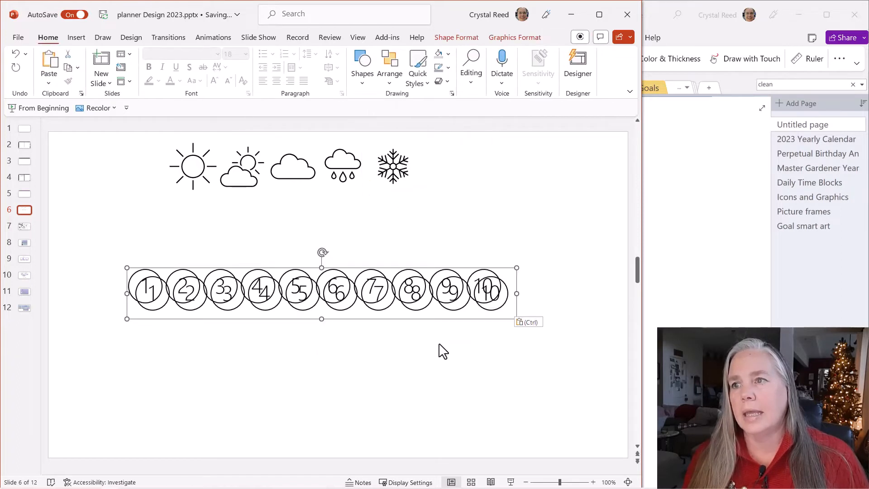
left_click_drag(339, 308, 346, 350)
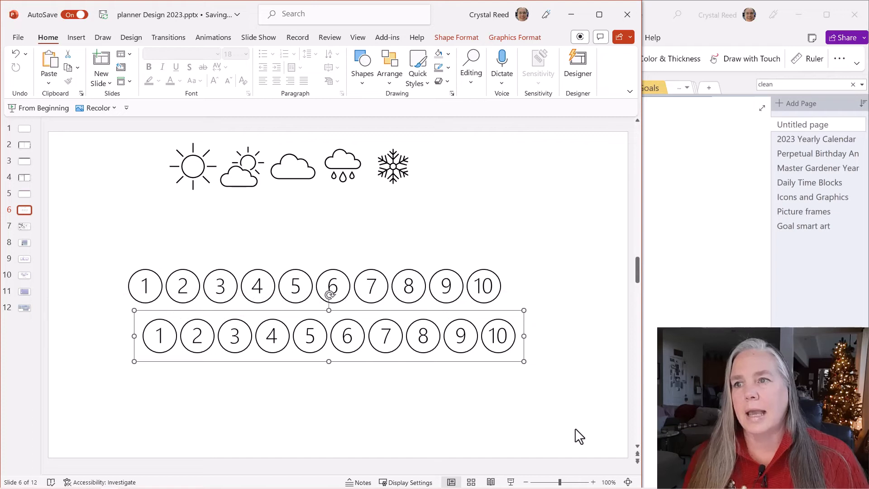
right_click(387, 345)
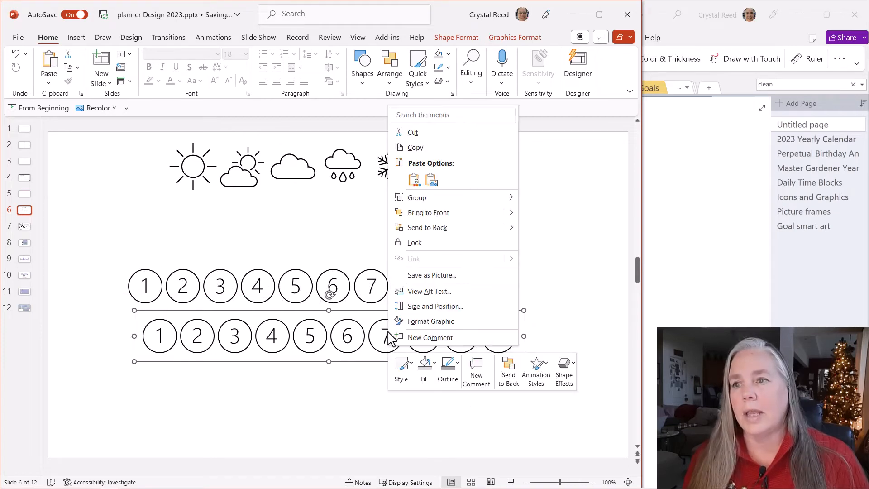
left_click(418, 133)
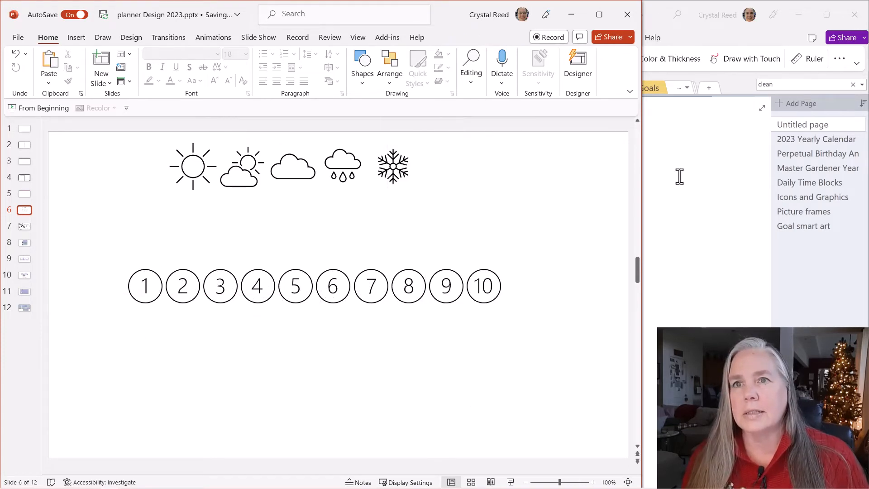
Switch to OneNote, paste the number row below the weather icons, and shrink it to fit within the page width
left_click(698, 205)
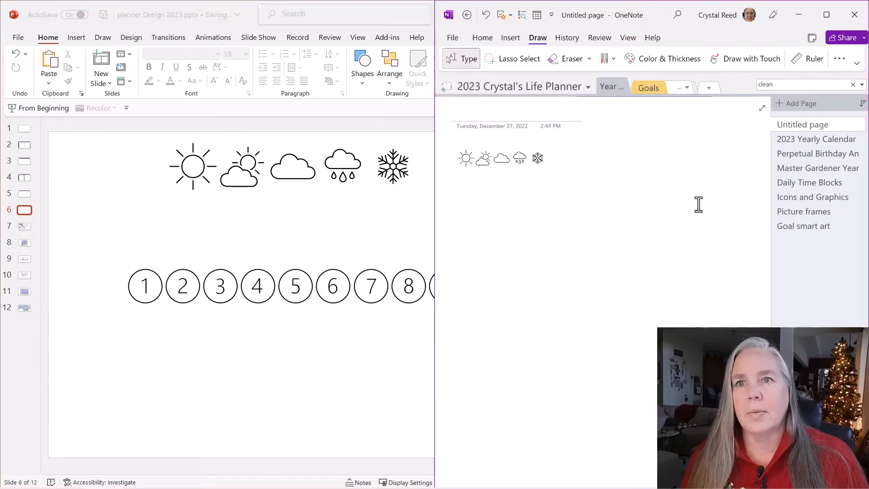
right_click(461, 183)
left_click(487, 236)
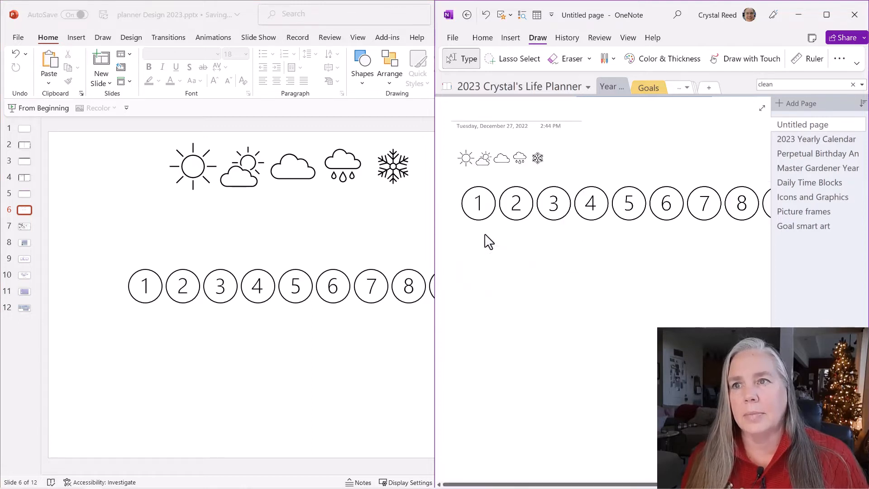
left_click(558, 216)
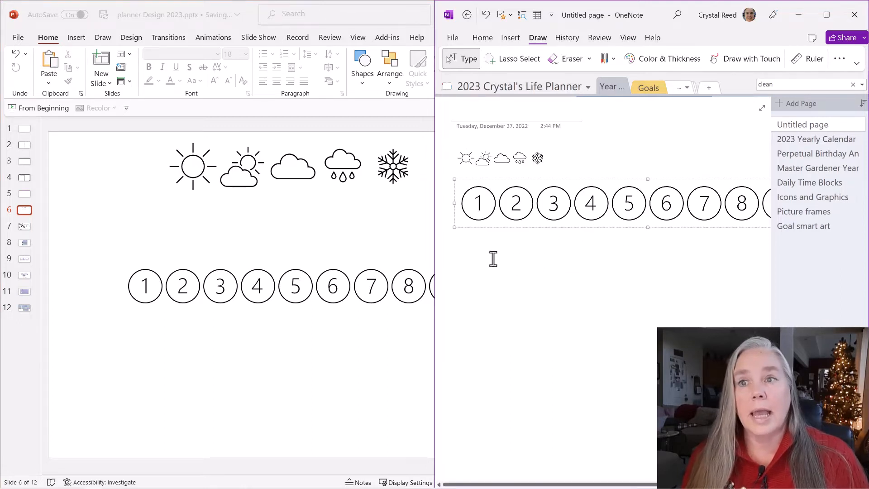
left_click_drag(454, 229, 506, 186)
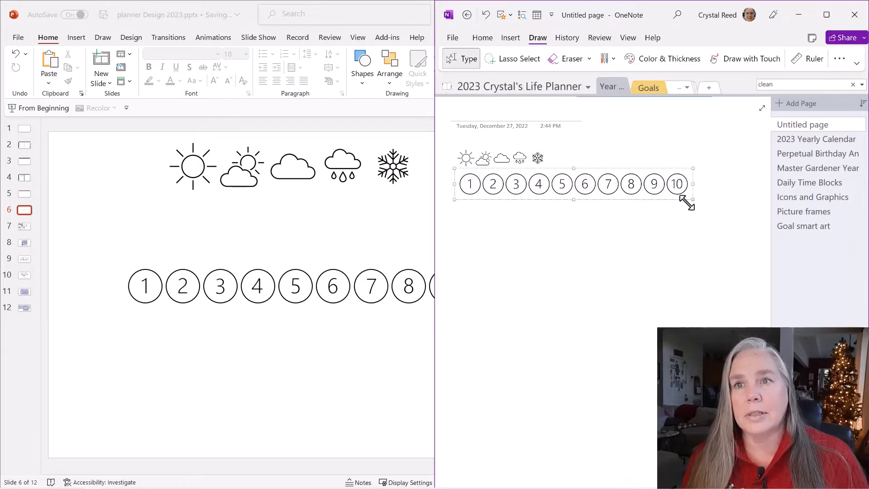
Shrink the pasted number row on the OneNote page to roughly the width of the weather icon row above it
left_click_drag(692, 199, 489, 184)
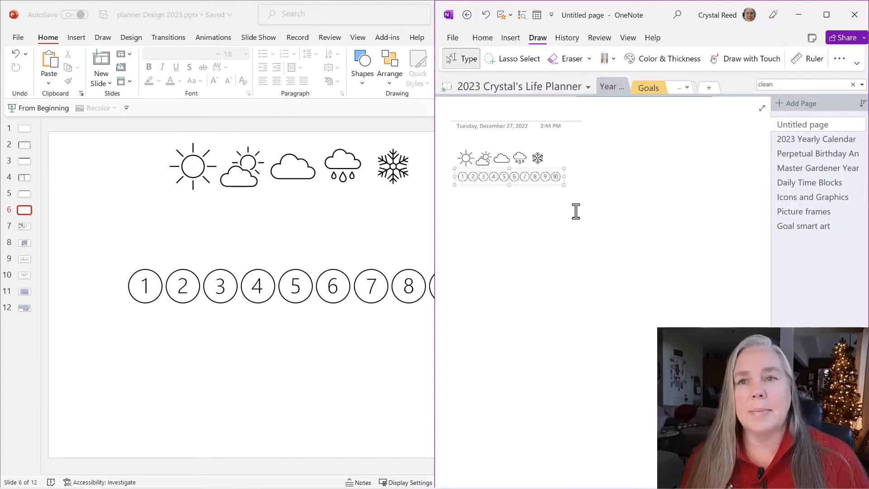
mouse_move(564, 184)
left_mouse_down()
mouse_move(532, 178)
mouse_move(548, 183)
left_mouse_up()
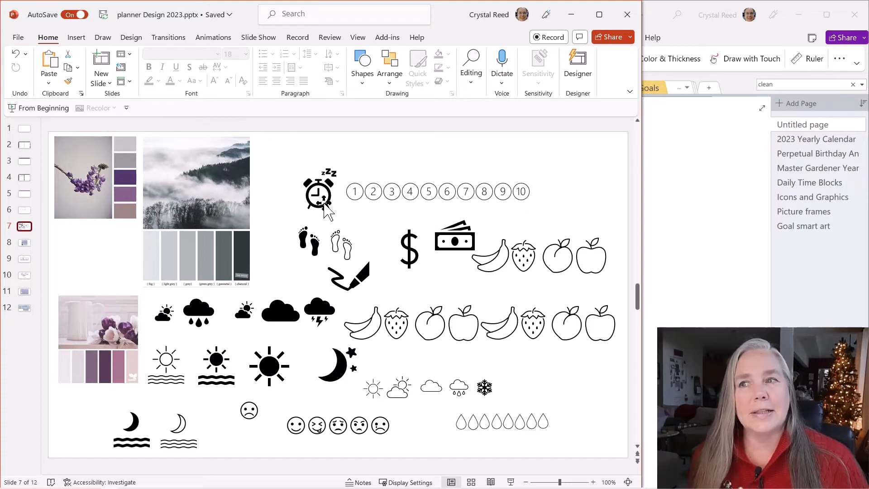
left_click(316, 190)
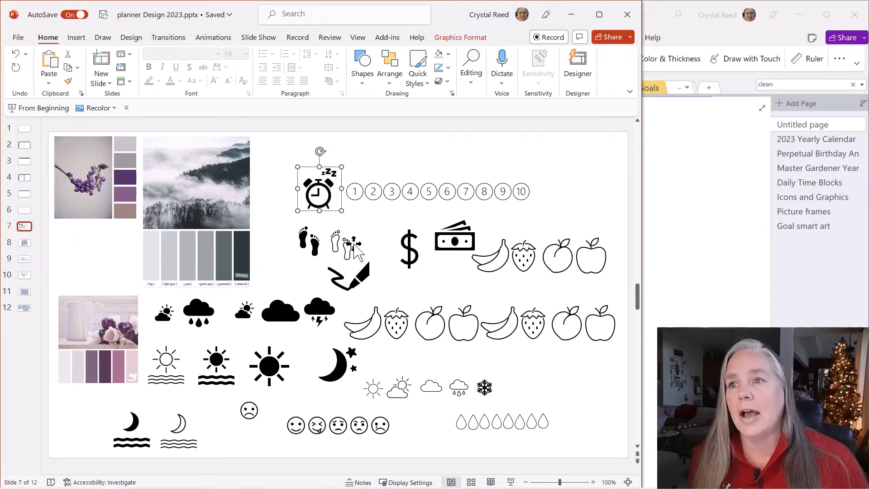
key("Escape")
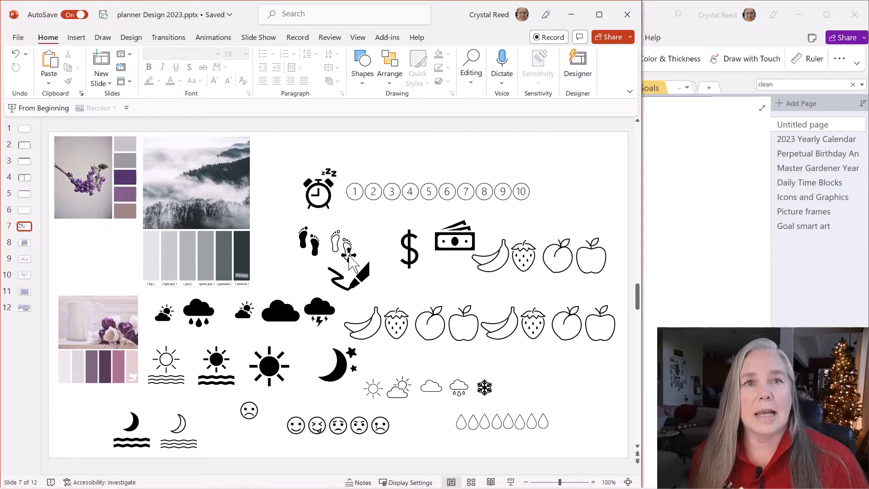
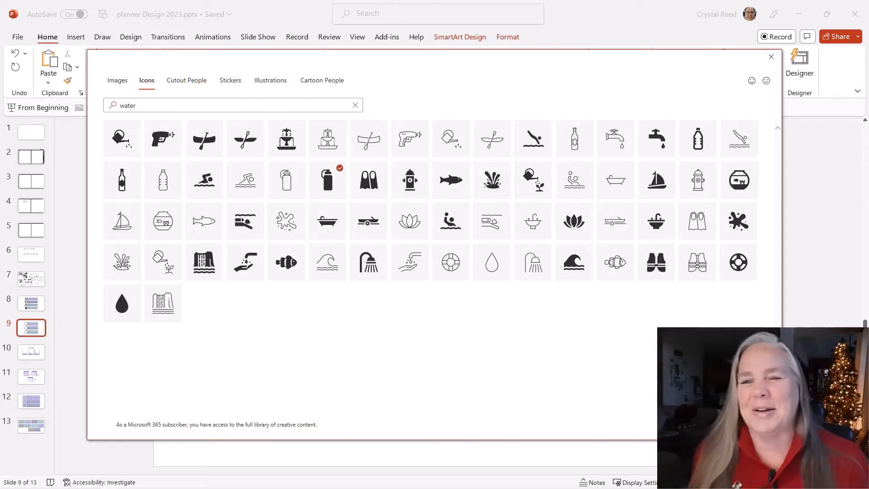
Insert the chosen solid water bottle icon into the first circle of the SmartArt on slide 9 and deselect the graphic
key("Escape")
key("Escape")
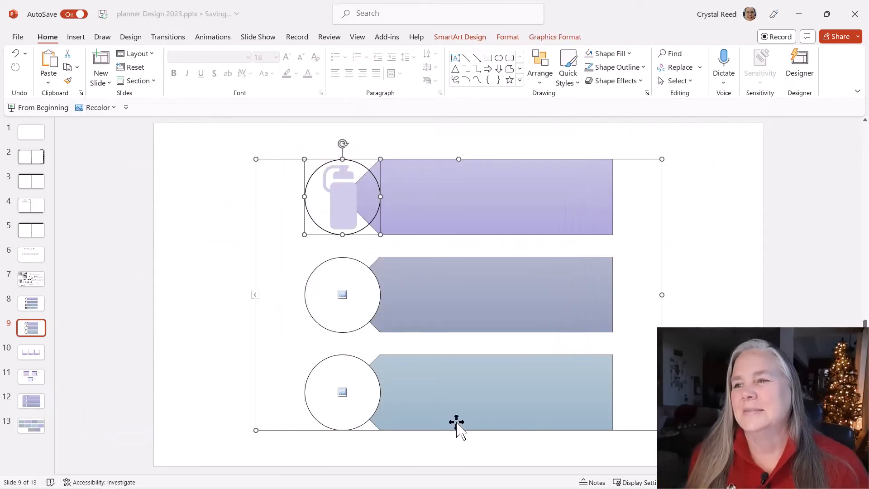
left_click(418, 267)
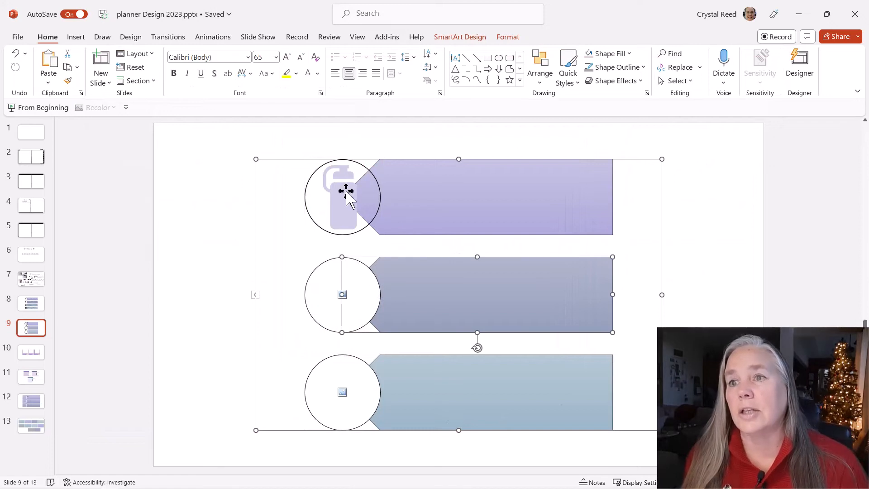
left_click(703, 254)
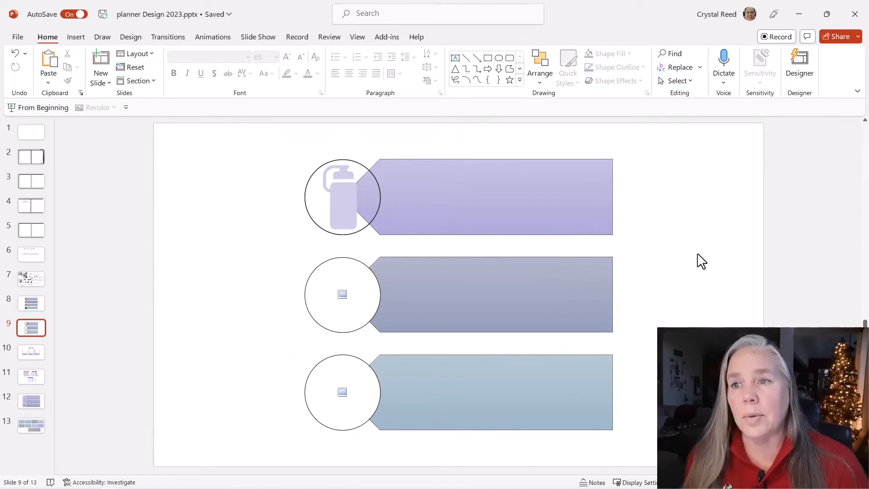
Copy the grouped row of water drops from the icon collection on slide 7
left_click(39, 278)
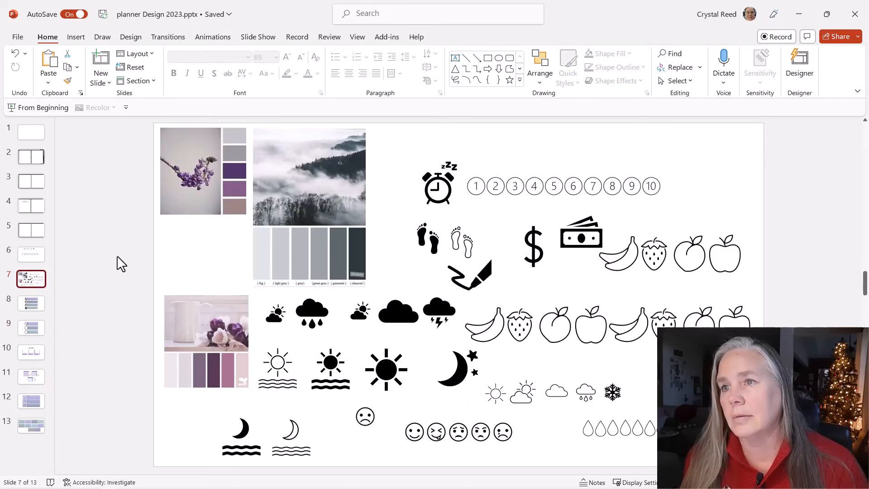
left_click(494, 187)
right_click(494, 187)
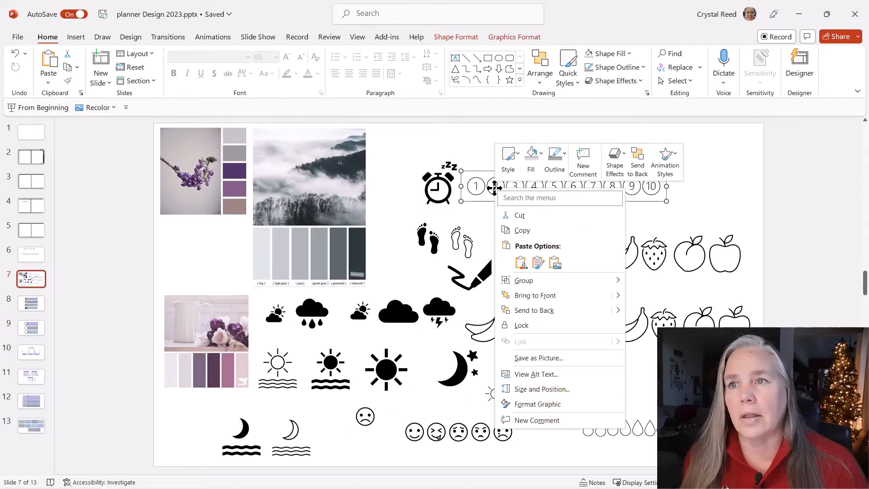
left_click(626, 431)
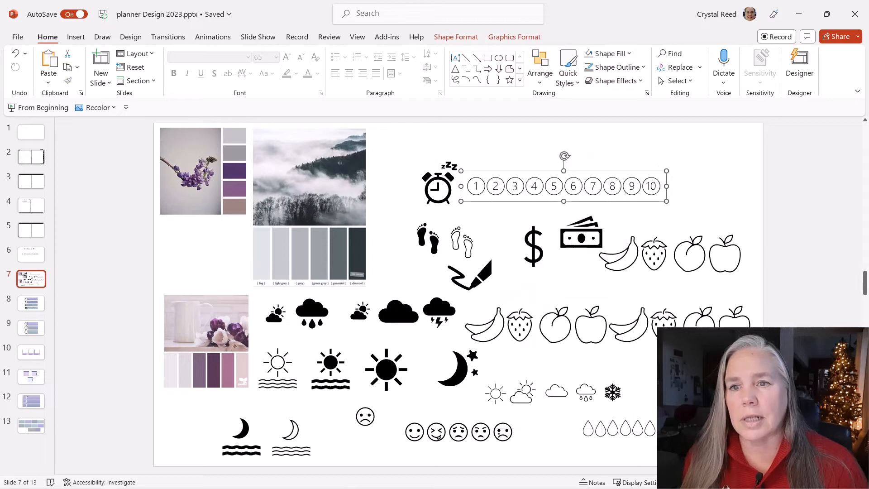
right_click(669, 428)
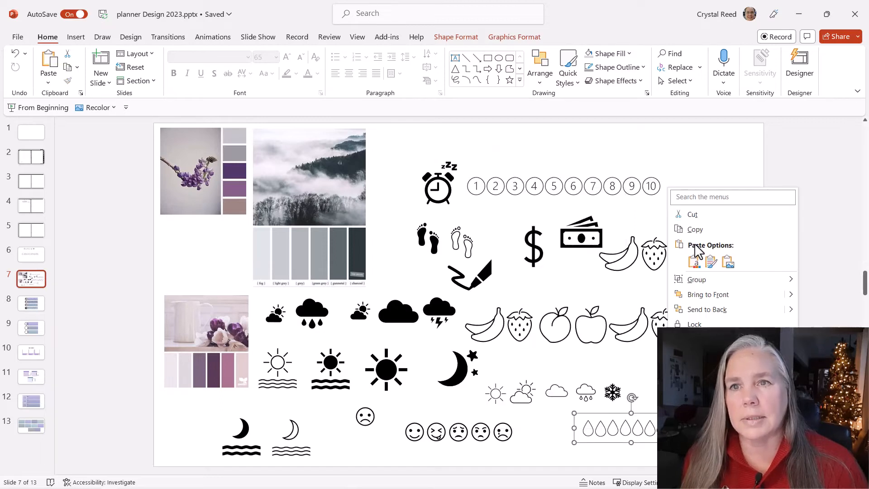
left_click(694, 261)
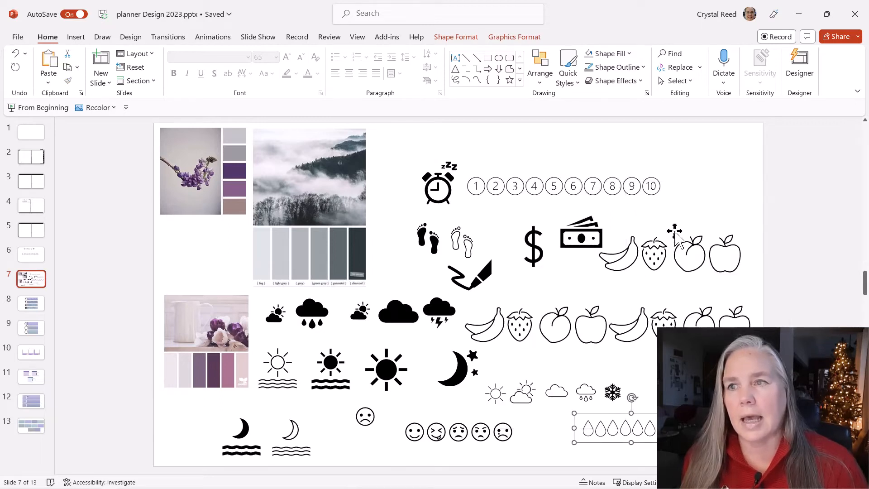
Paste the water drop row onto slide 9, place it on the first bar, and enlarge it to fill the bar
left_click(36, 324)
right_click(419, 192)
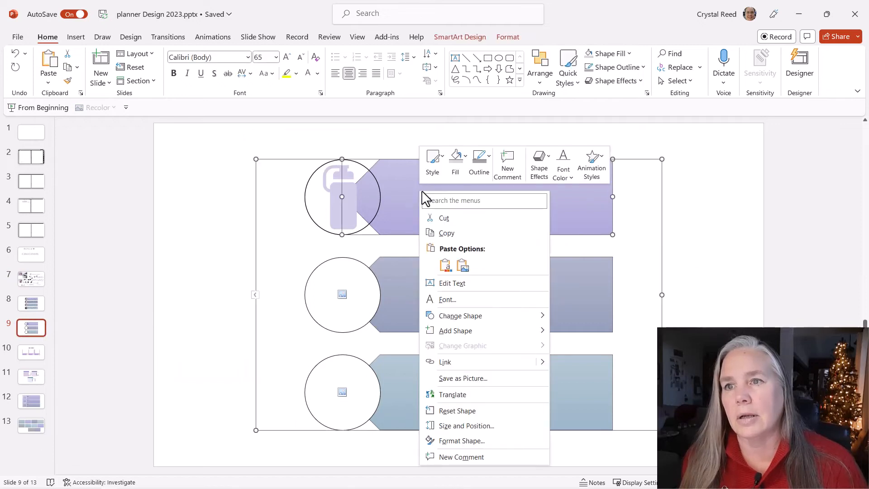
right_click(700, 261)
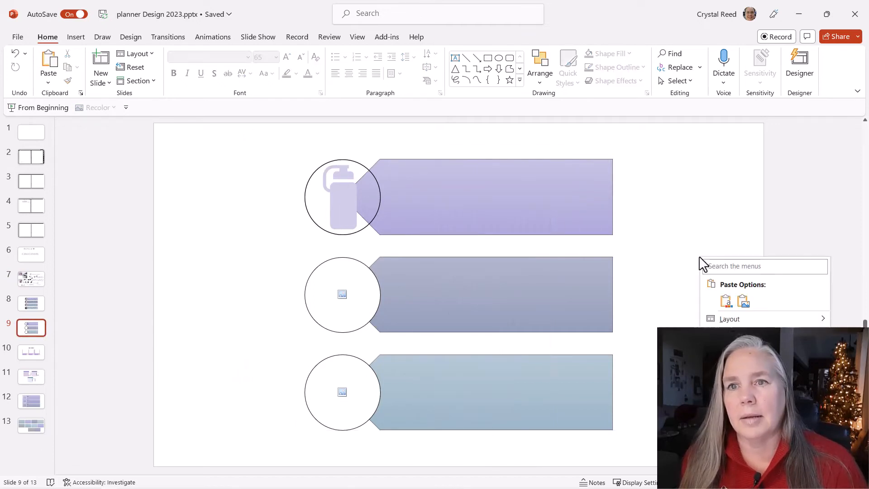
left_click(726, 302)
left_click_drag(624, 427, 423, 196)
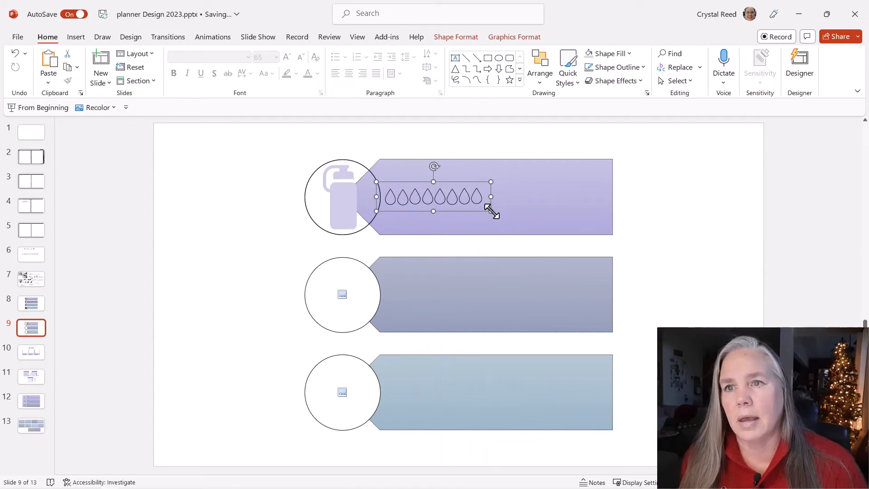
left_click_drag(491, 211, 508, 195)
left_click(537, 291)
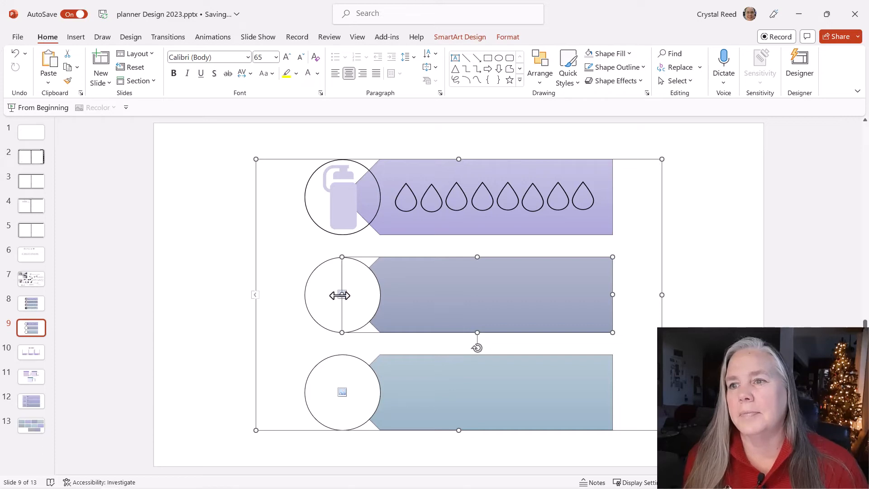
Search the icon collection for "steps" and insert the solid bare footprints icon into the second circle on slide 9
left_click(35, 302)
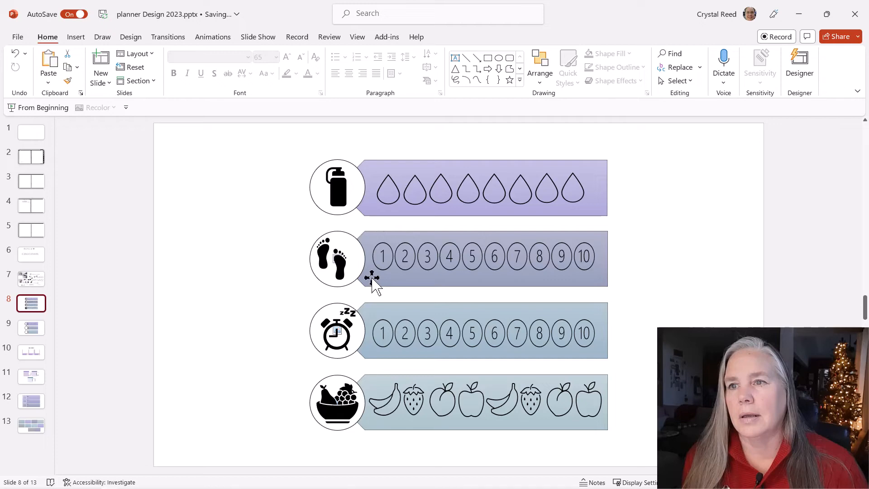
left_click(35, 327)
left_click(340, 294)
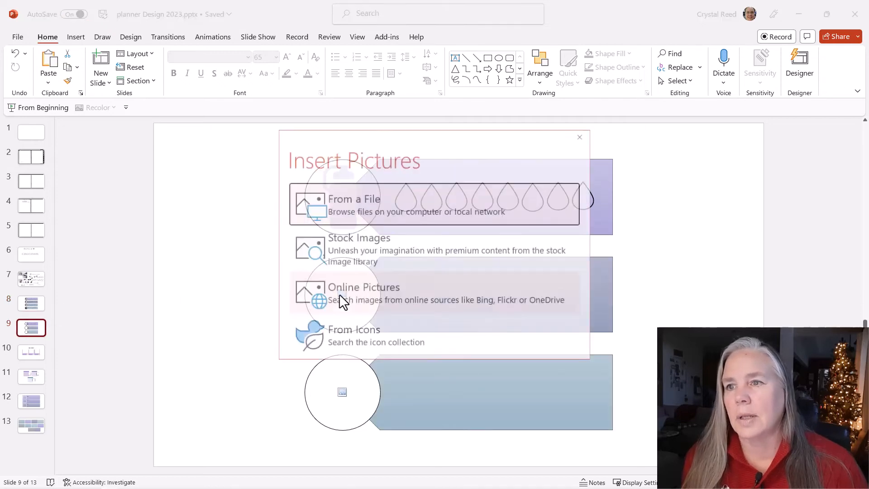
left_click(341, 335)
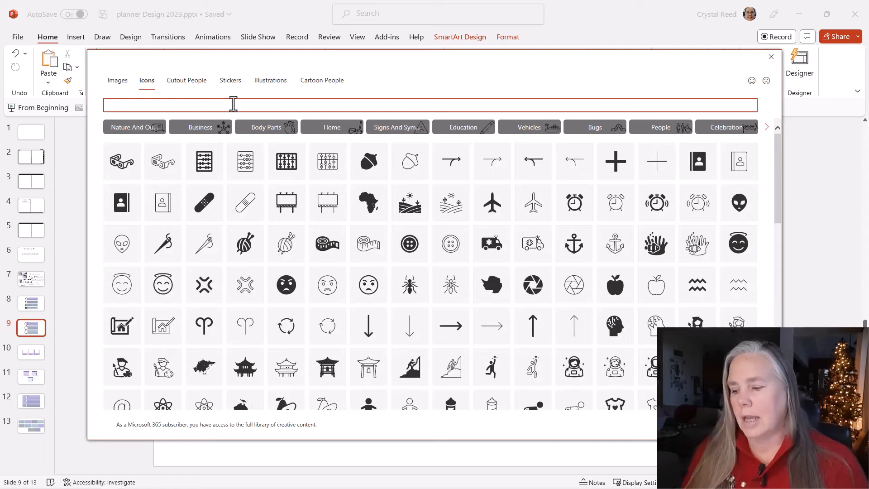
type("steps")
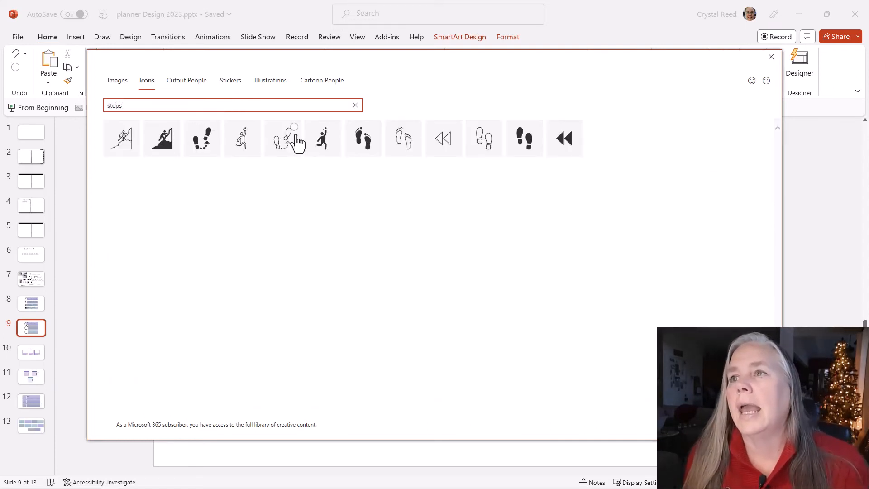
left_click(364, 149)
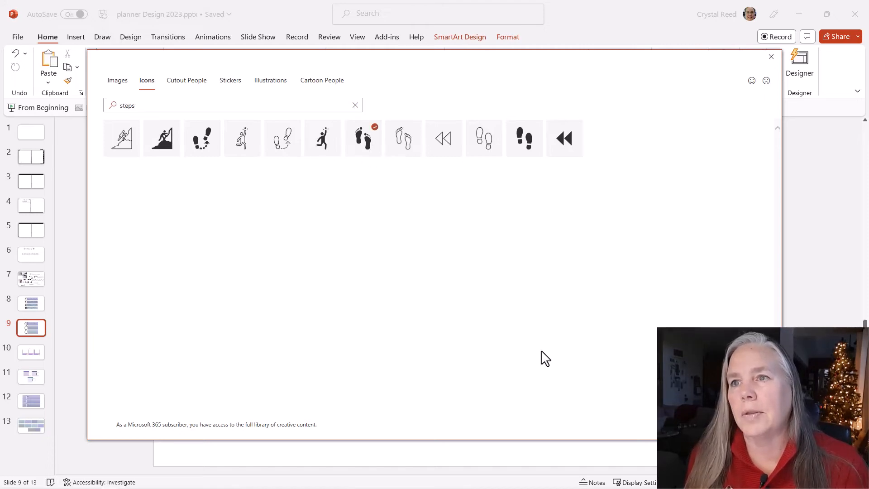
left_click(697, 424)
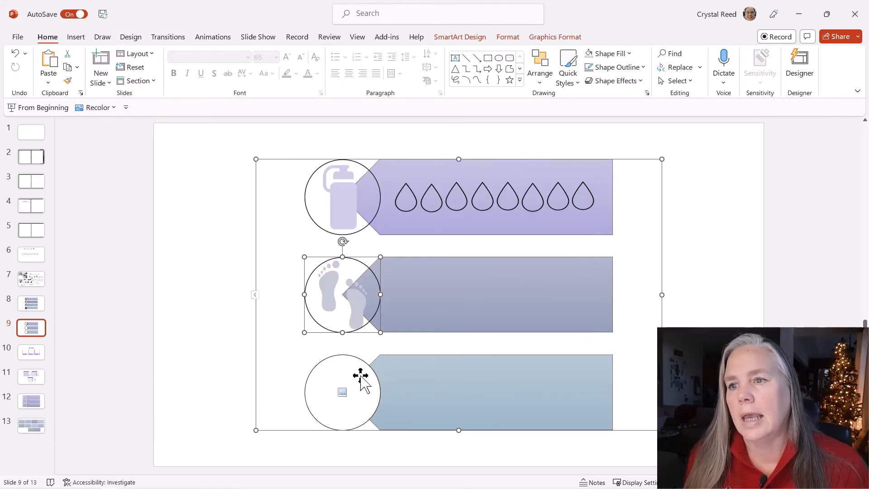
Copy the grouped number row, 1 through 10, from the icon collection on slide 7
left_click(420, 303)
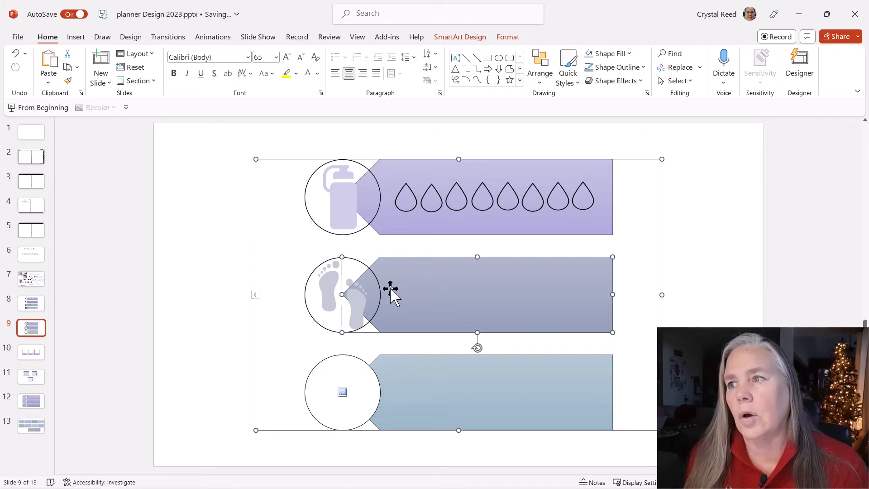
left_click(28, 278)
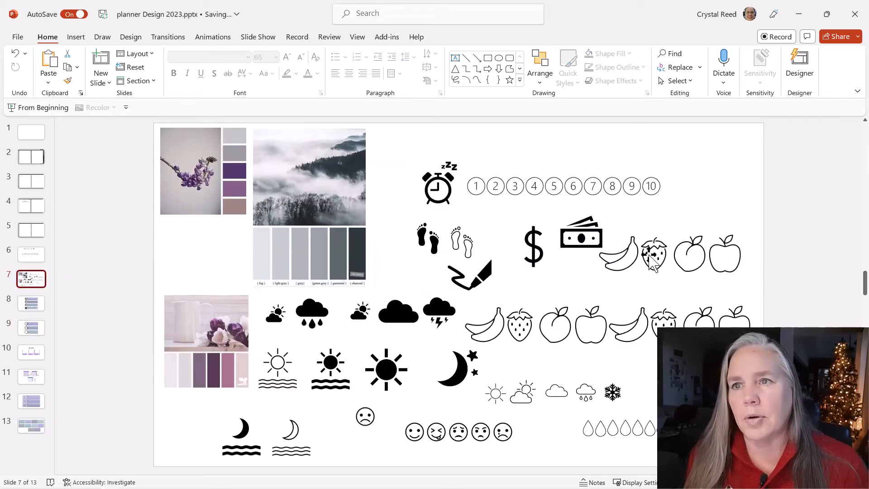
left_click(588, 194)
right_click(586, 191)
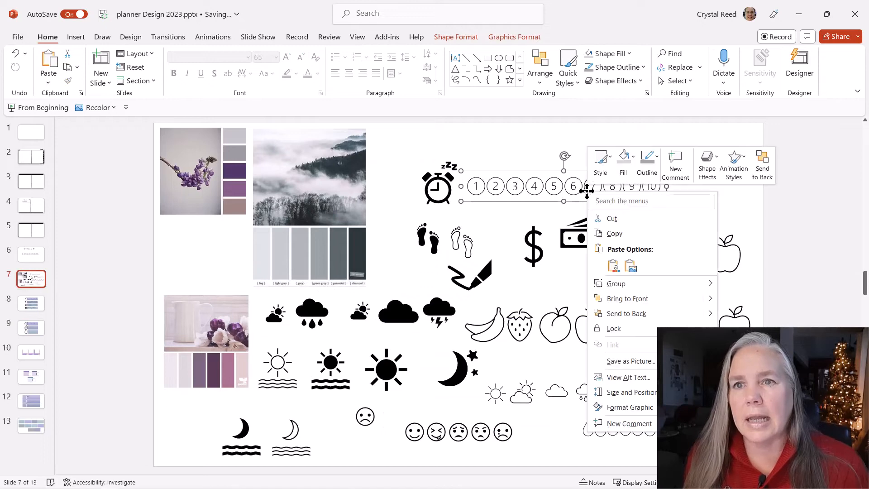
left_click(613, 233)
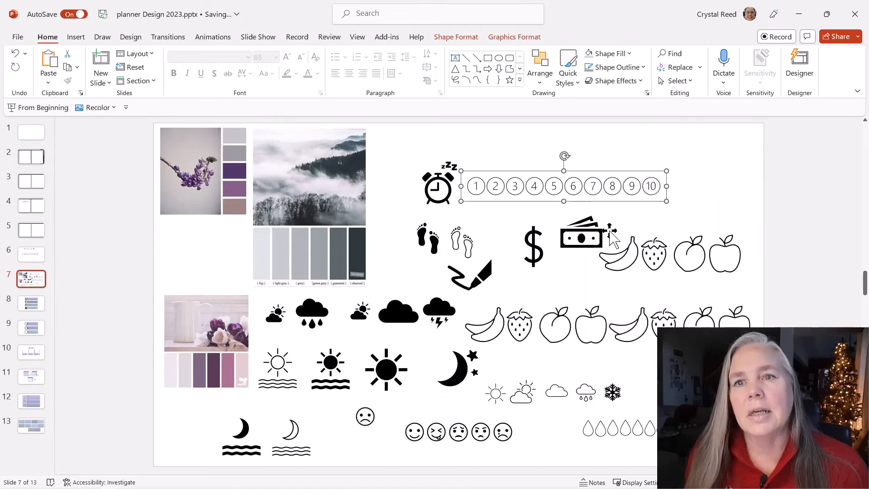
Paste the number row onto slide 9 and place it on the second bar beside the footprints
left_click(32, 330)
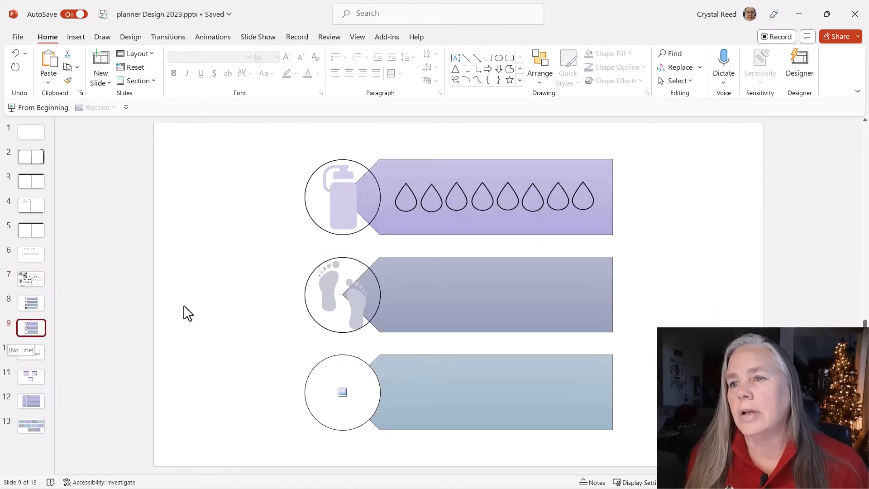
right_click(644, 332)
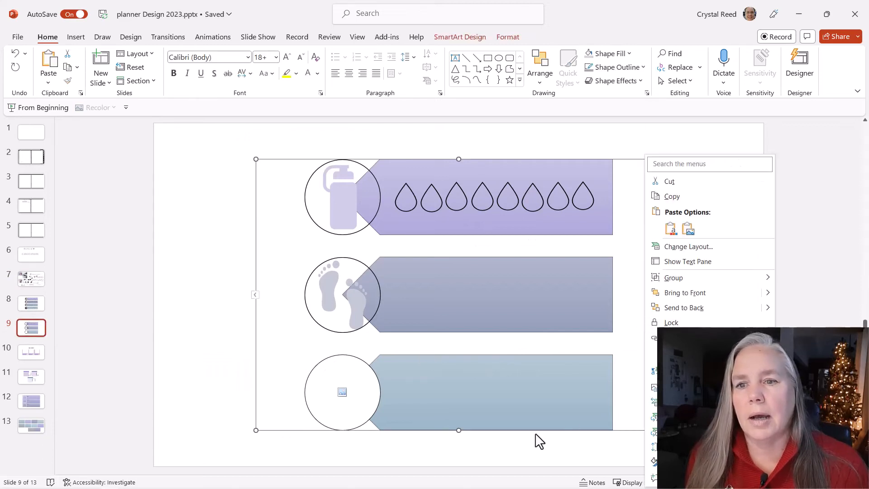
right_click(525, 450)
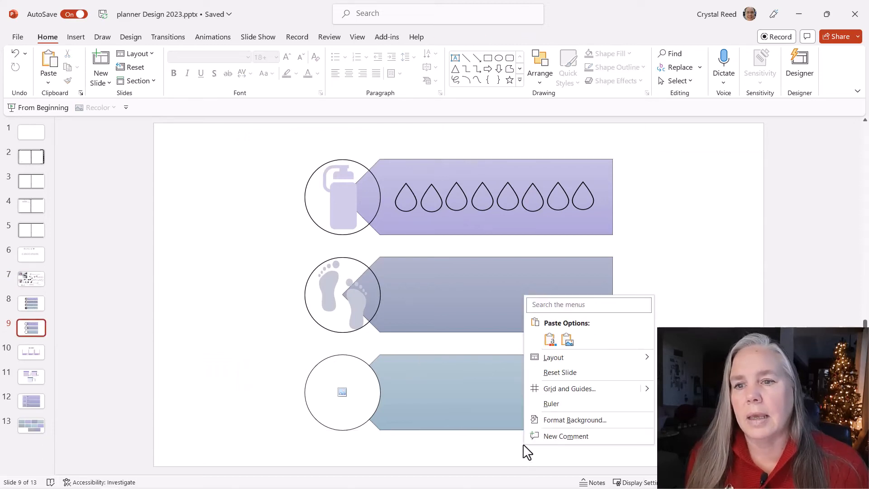
left_click(551, 337)
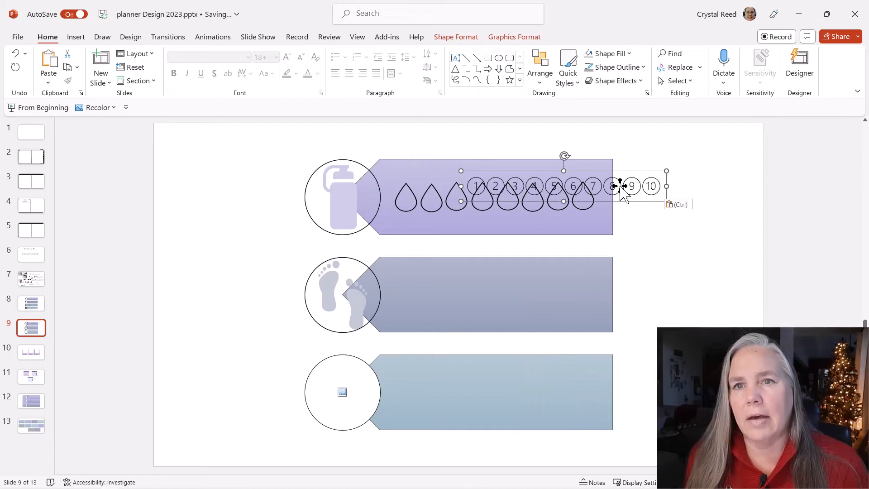
left_click_drag(616, 184, 543, 294)
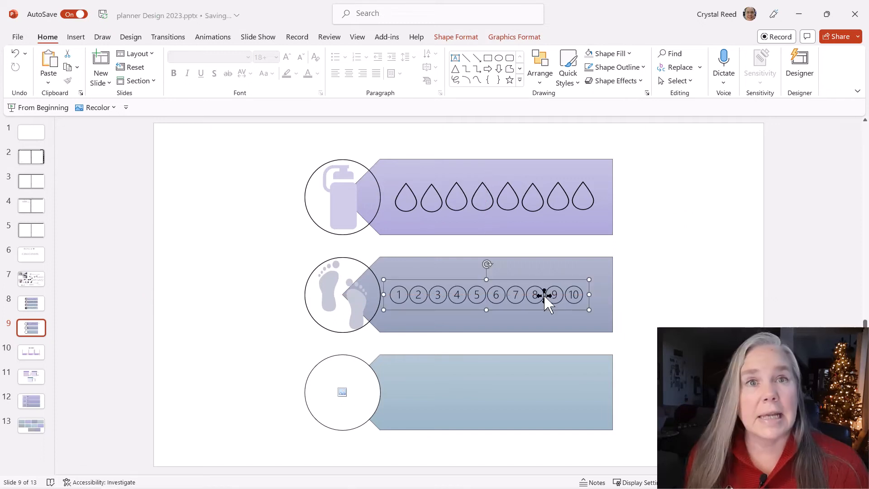
left_click(577, 316)
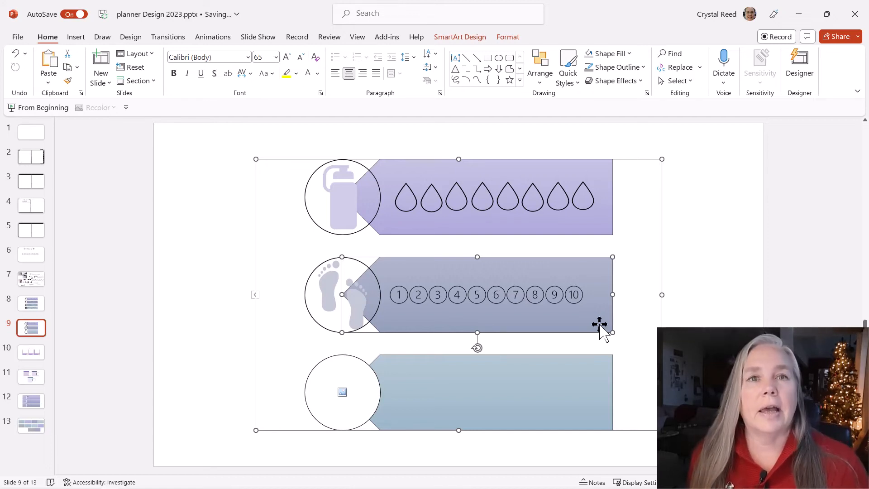
Open slide 8 to review the completed four-row tracker with water, steps, sleep and fruit icons
left_click(571, 395)
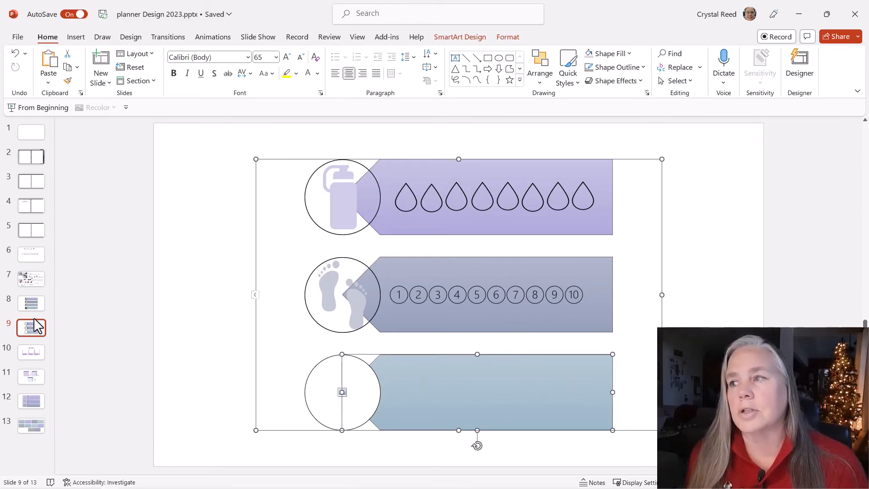
left_click(26, 304)
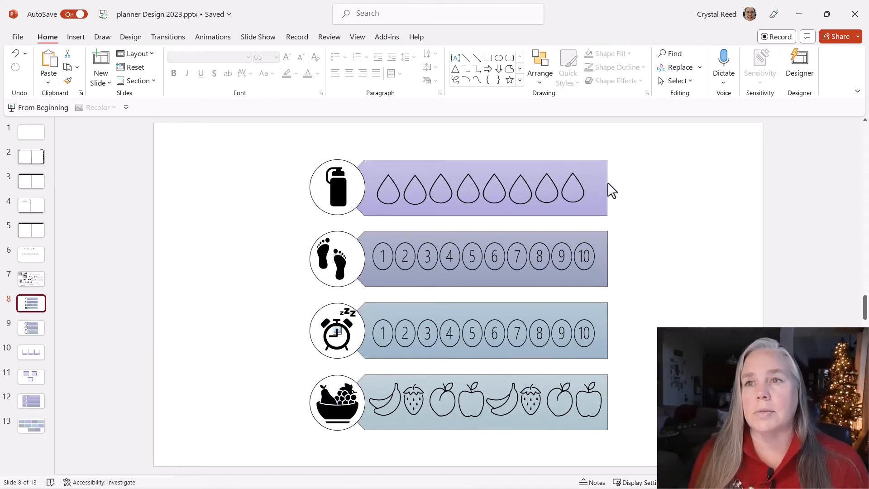
Select the SmartArt tracker on slide 8 together with its four icon rows and four circle icons, and copy the whole set
left_click(592, 160)
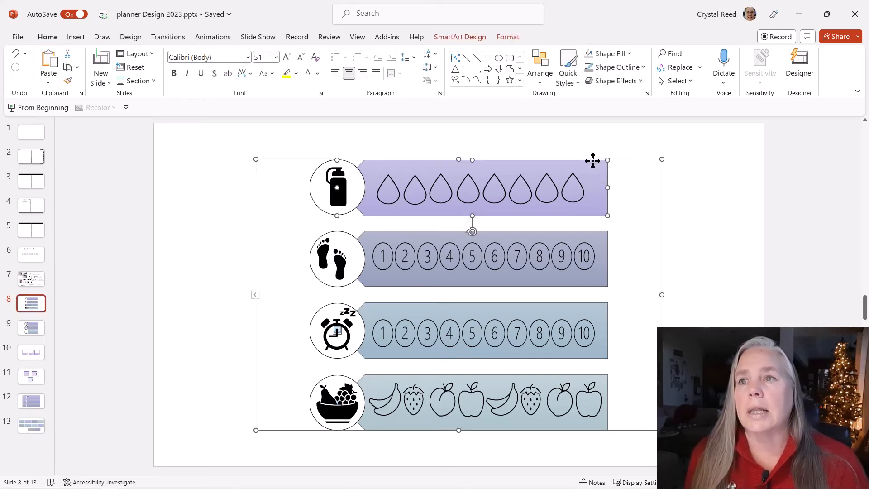
left_click(285, 199)
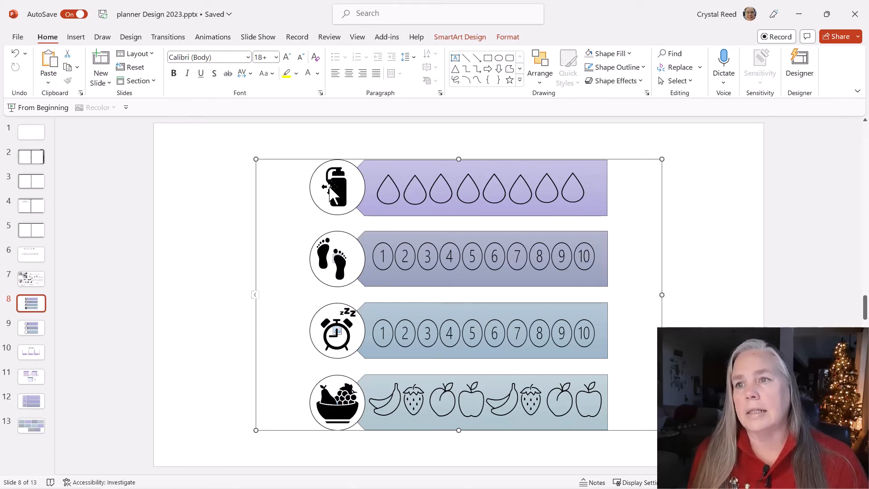
left_click(484, 190)
left_click(497, 255, "ctrl")
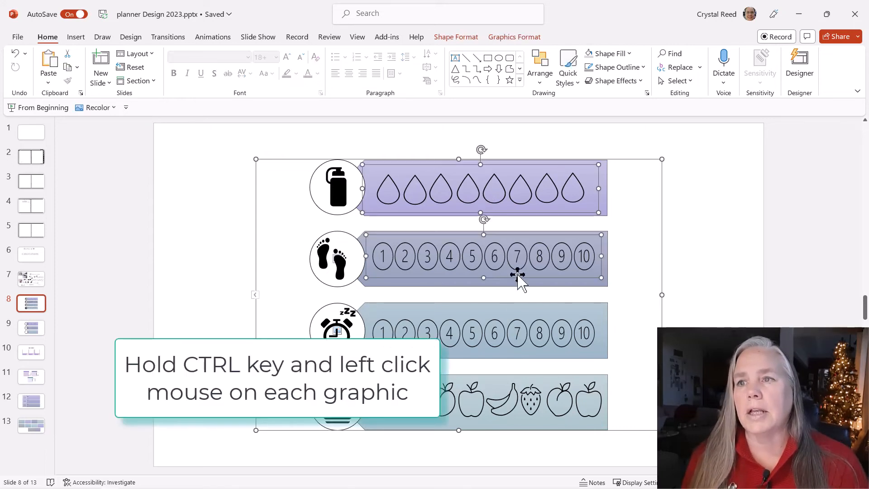
left_click(495, 340, "ctrl")
left_click(501, 398, "ctrl")
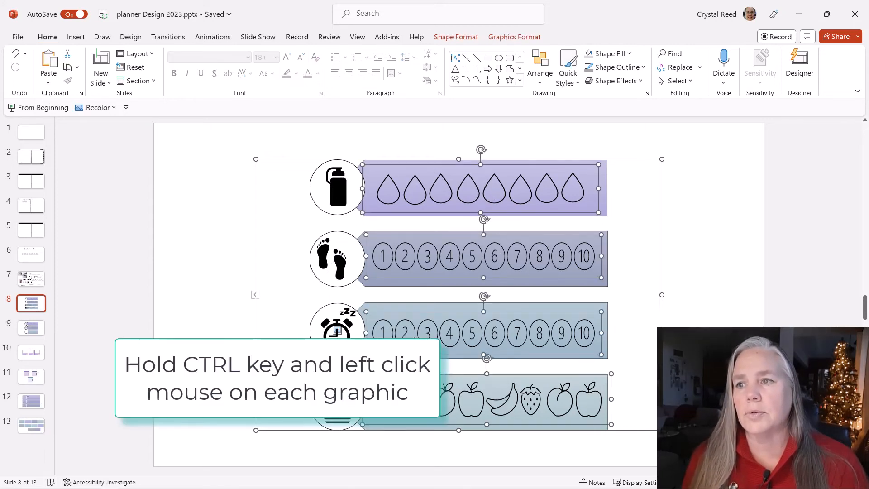
left_click(337, 408, "ctrl")
left_click(333, 327, "ctrl")
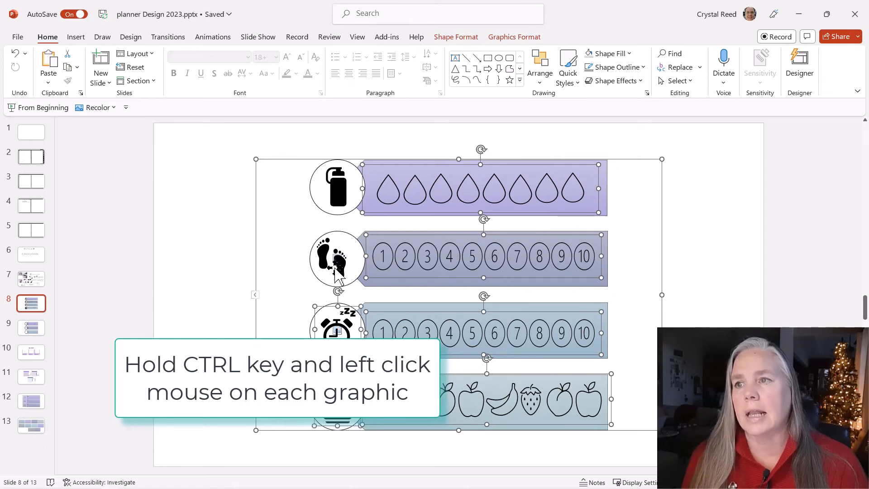
left_click(340, 252, "ctrl")
left_click(343, 201, "ctrl")
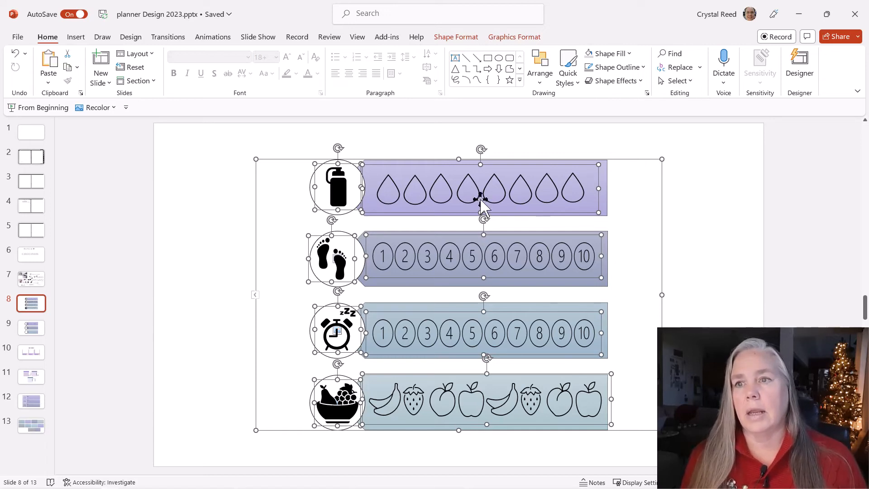
right_click(622, 245)
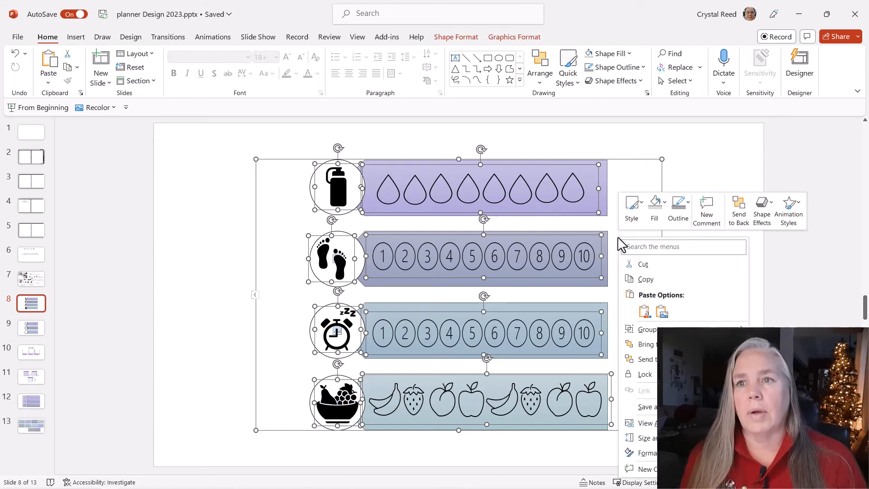
left_click(645, 288)
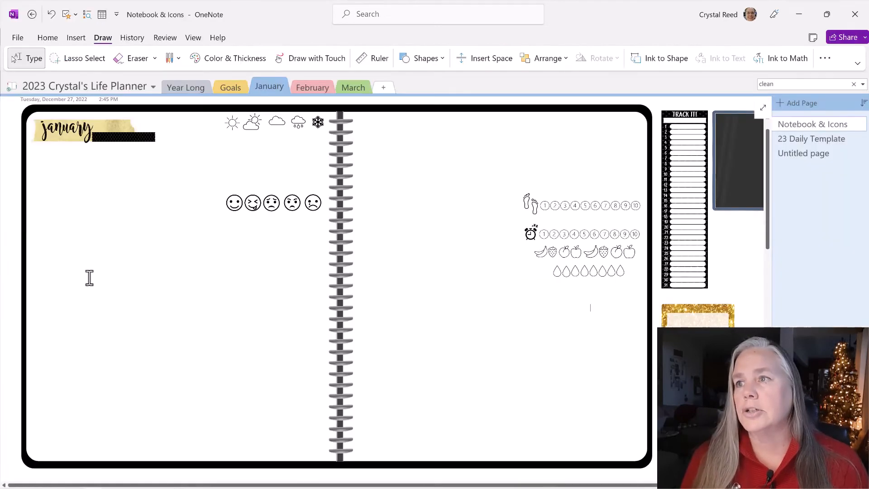
Switch to OneNote and paste the copied tracker onto the blank left page of Notebook & Icons in the January section
right_click(59, 272)
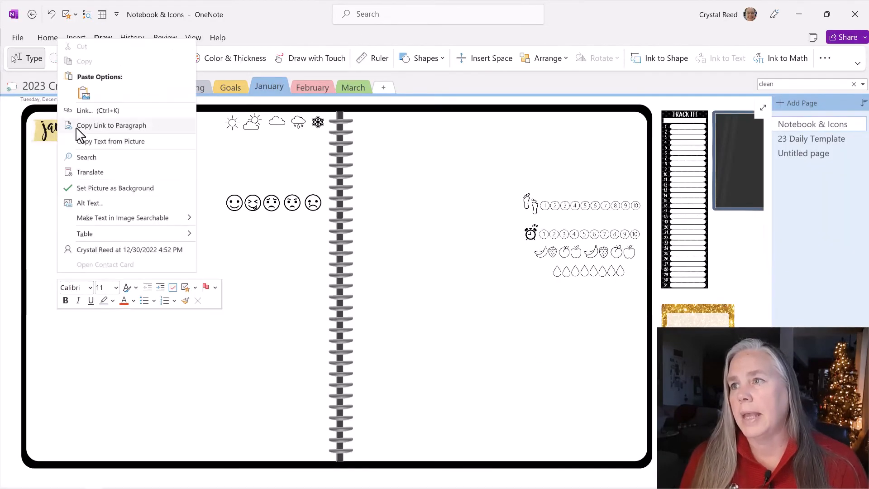
key("Escape")
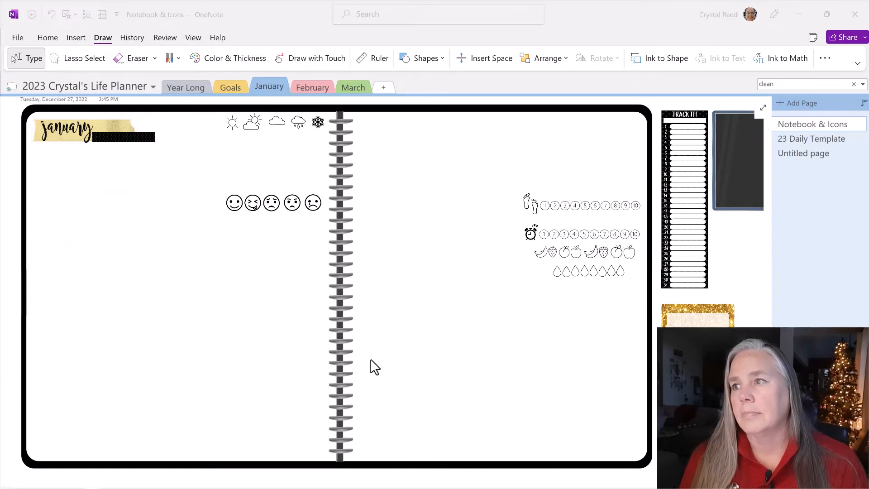
key("ctrl+v")
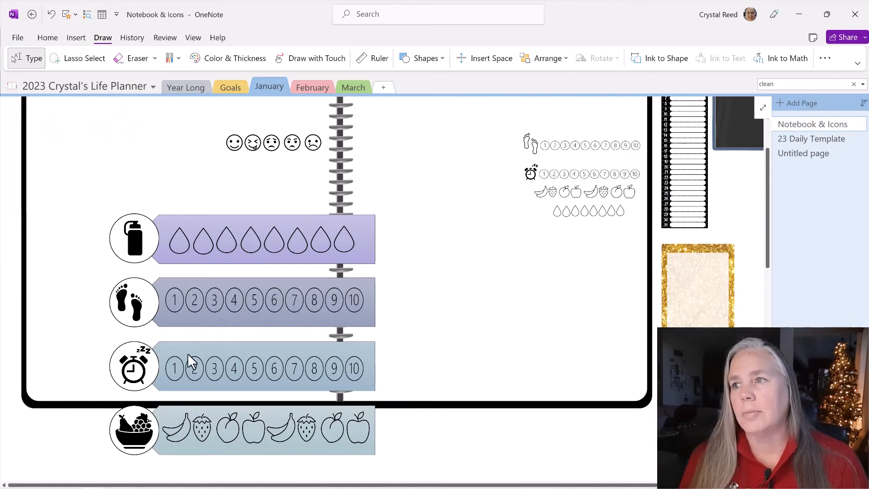
Shrink the pasted tracker proportionally and place it on the right-hand planner page, directly below the water drop row
left_click(360, 447)
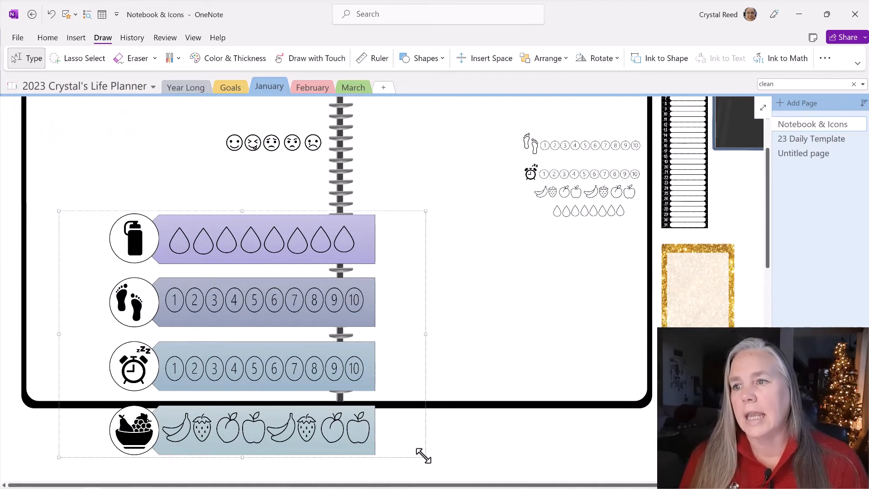
left_click_drag(423, 455, 202, 320)
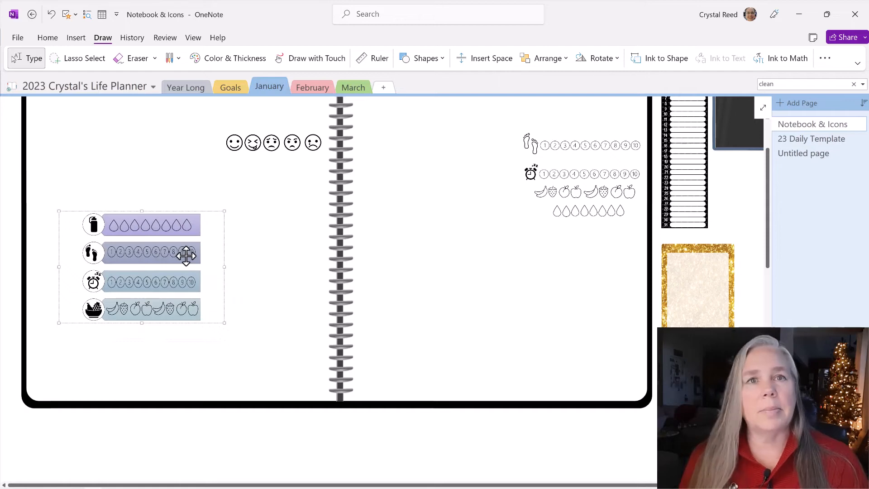
left_click_drag(224, 324, 181, 298)
left_click_drag(138, 258, 608, 273)
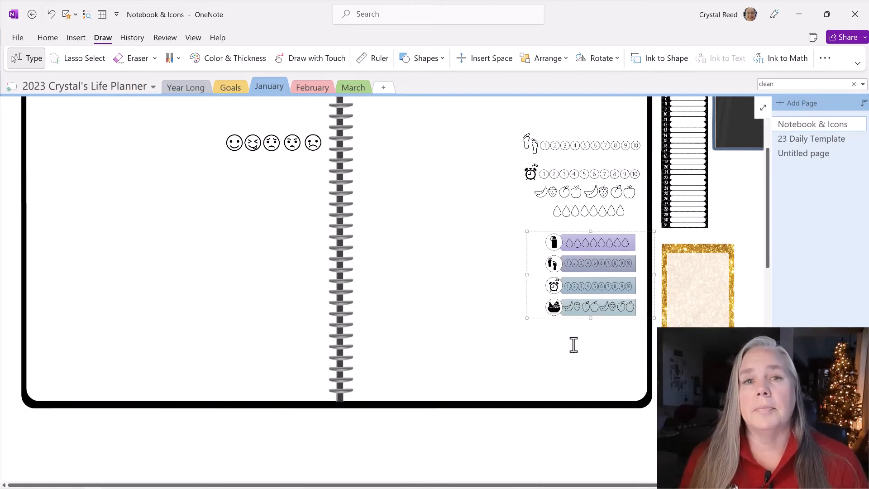
Open the 23 Daily Template page and examine its planner layout with the habit tracker in place
scroll(573, 345, "up", 3)
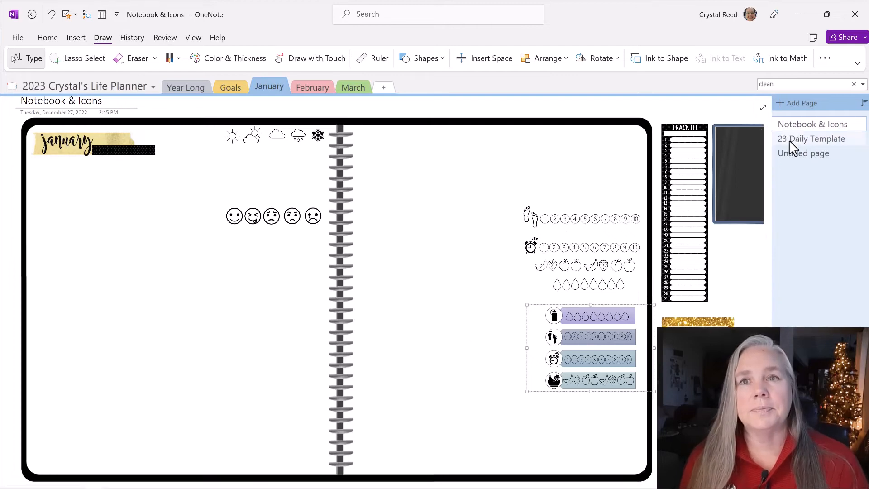
scroll(663, 277, "up", 3)
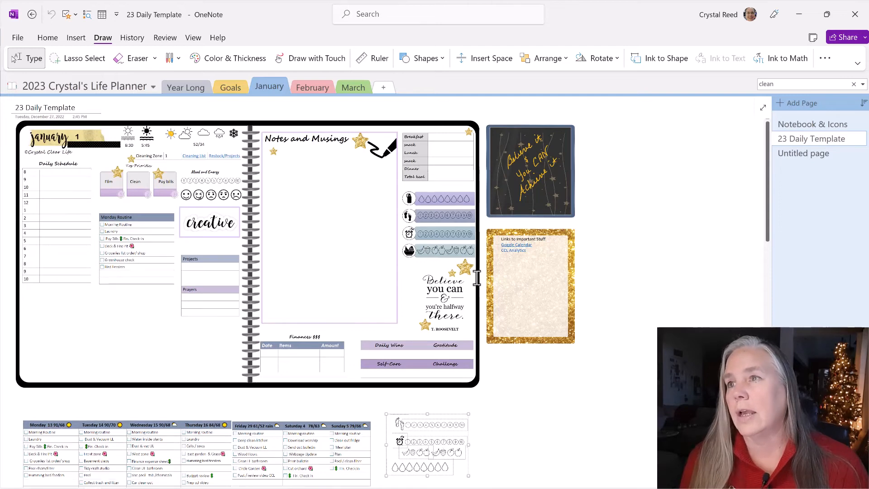
scroll(432, 277, "up", 4)
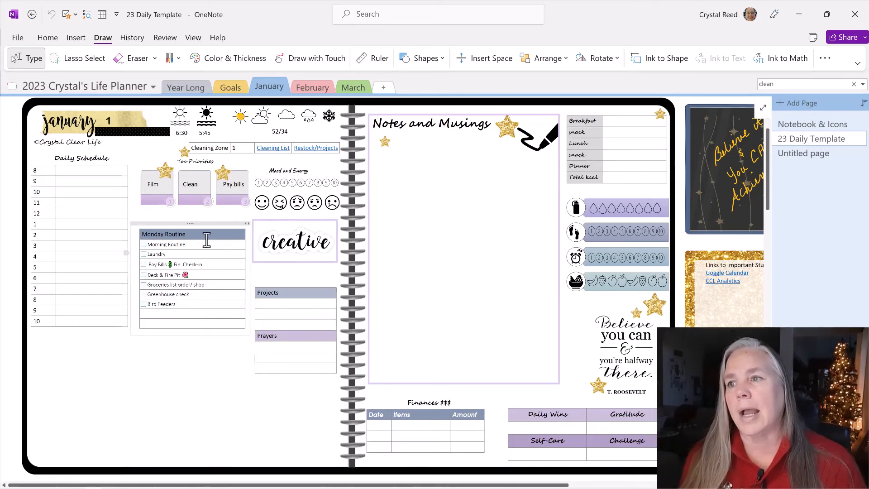
Add four blank rows to the end of the Monday Routine table
left_click(207, 323)
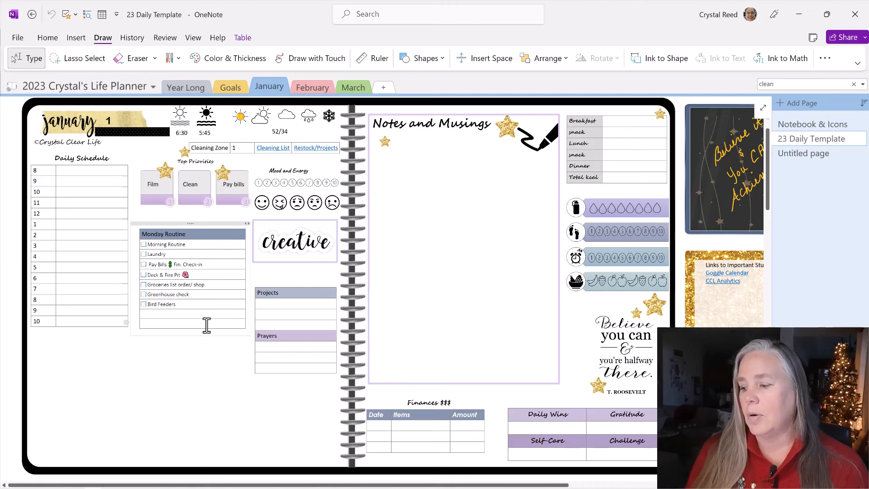
key("Tab")
key("Tab")
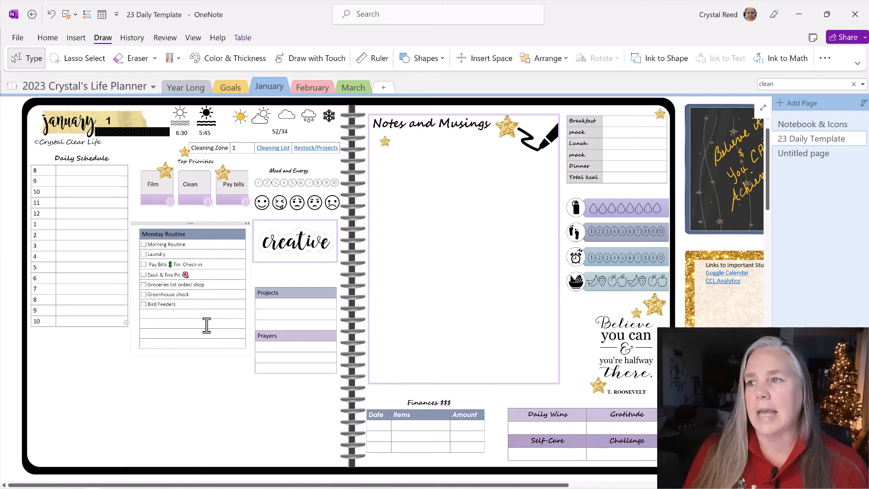
key("Tab")
key("Tab")
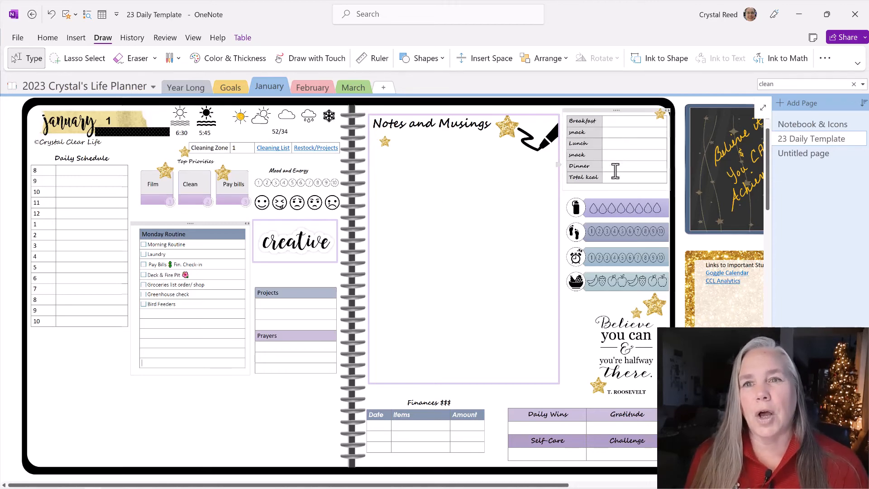
left_click(607, 259)
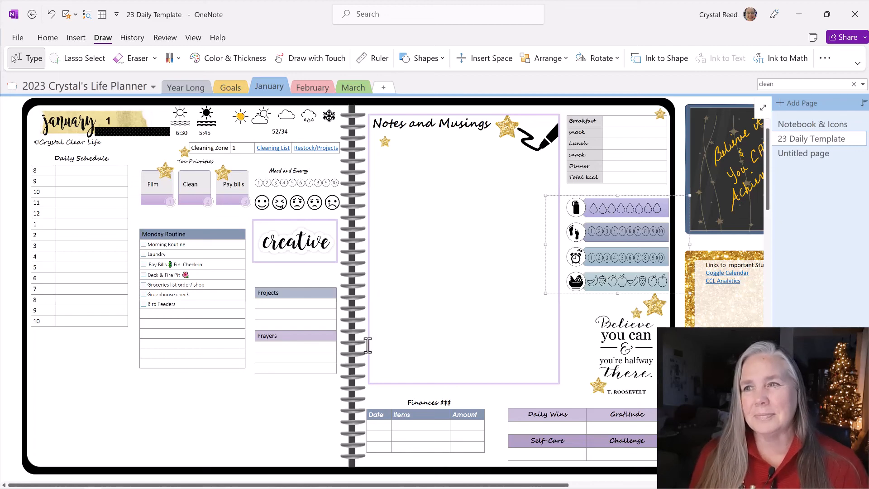
left_click(384, 333)
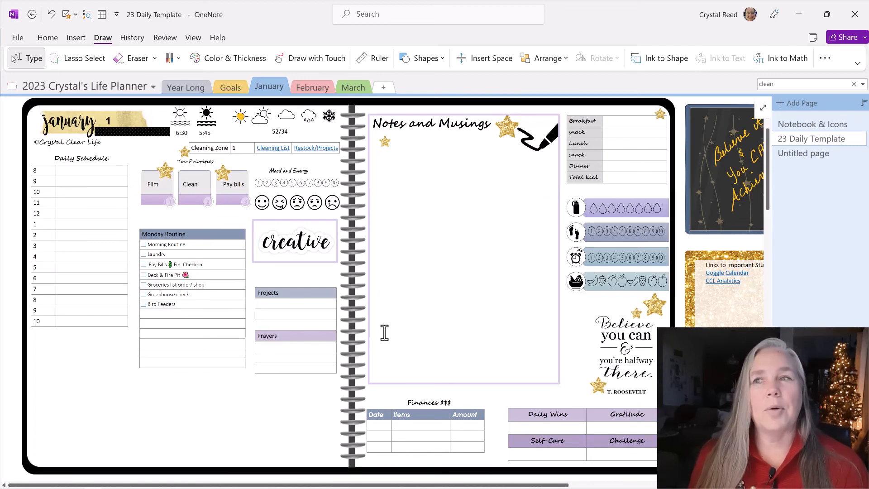